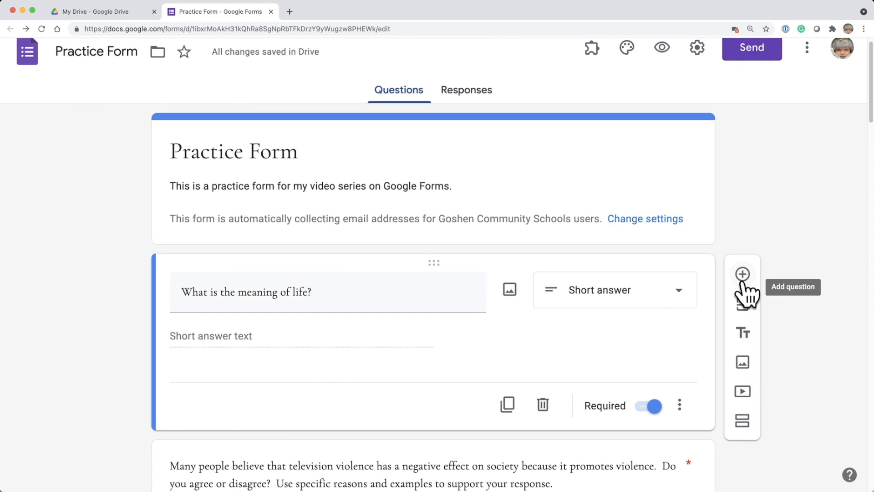
Step: Add a trial question below "What is the meaning of life?" to see the available question types, and delete it
click(743, 268)
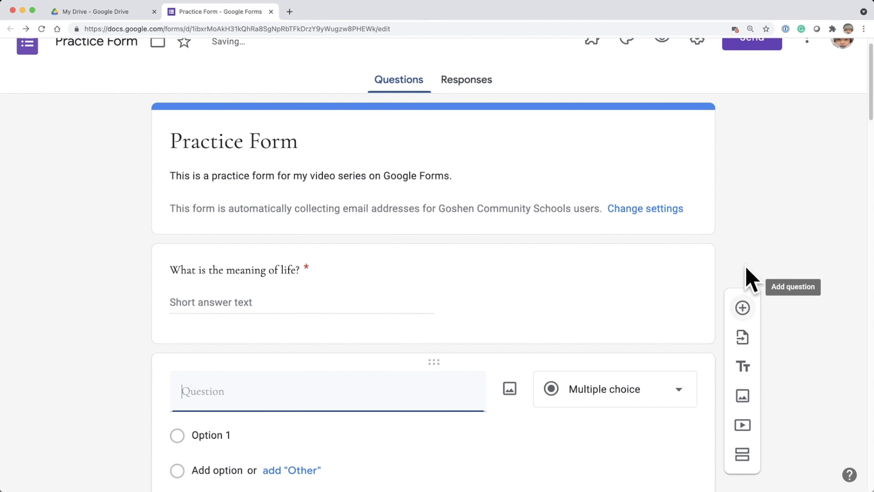
scroll(373, 364, down, 1)
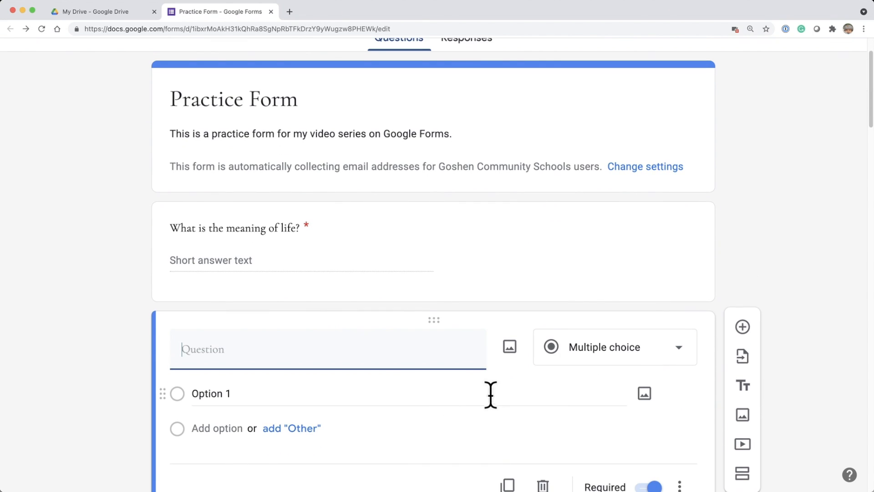
click(685, 359)
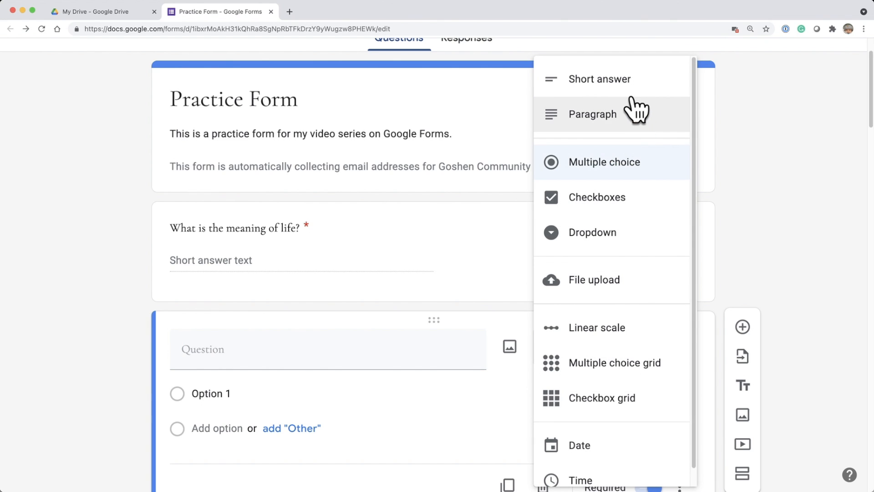
scroll(644, 273, down, 1)
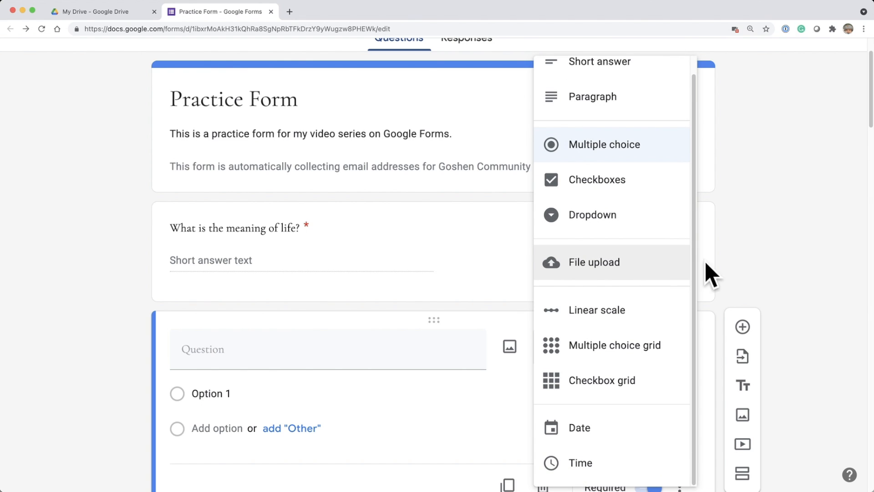
click(737, 262)
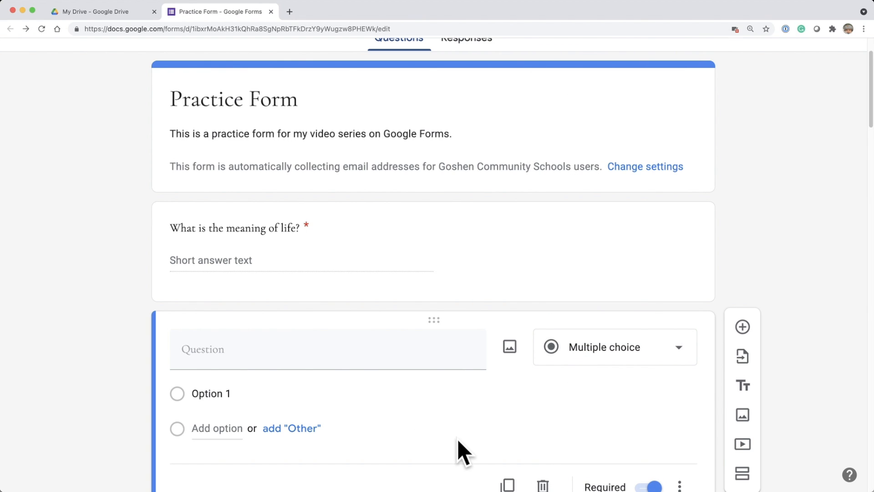
scroll(458, 439, down, 2)
click(543, 434)
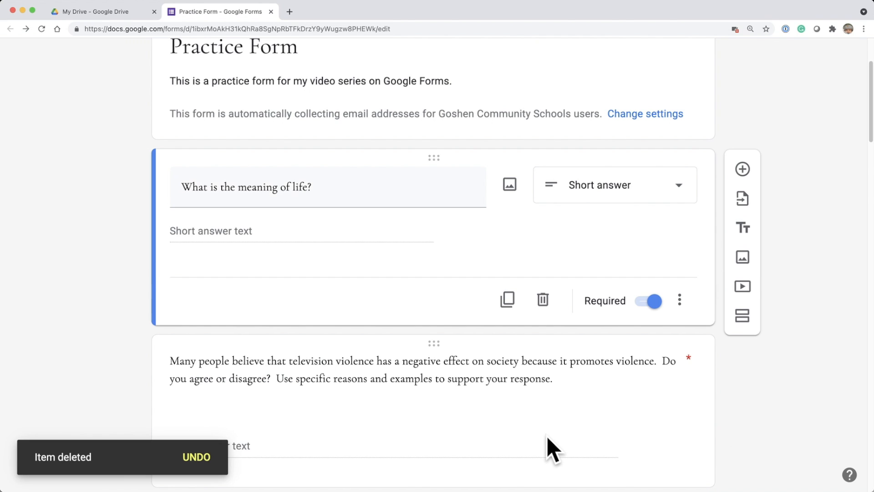
Step: Review the question types and the image sources offered for the "What is the meaning of life?" question
click(678, 186)
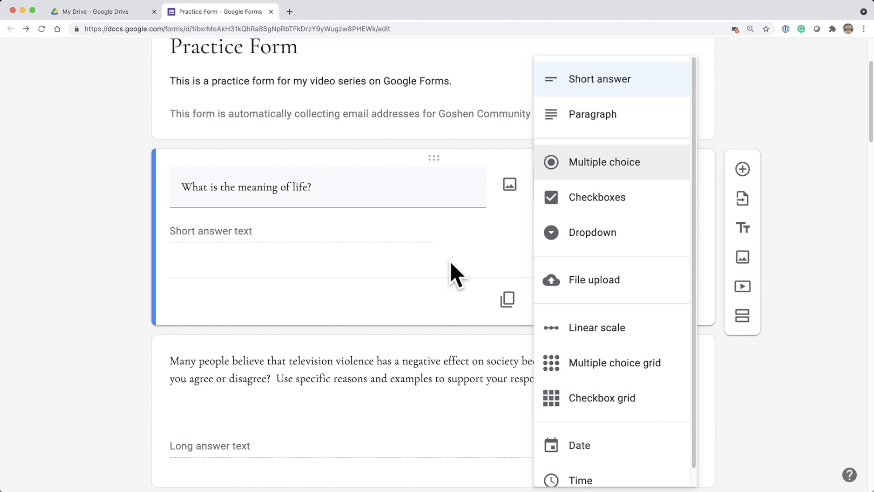
click(459, 242)
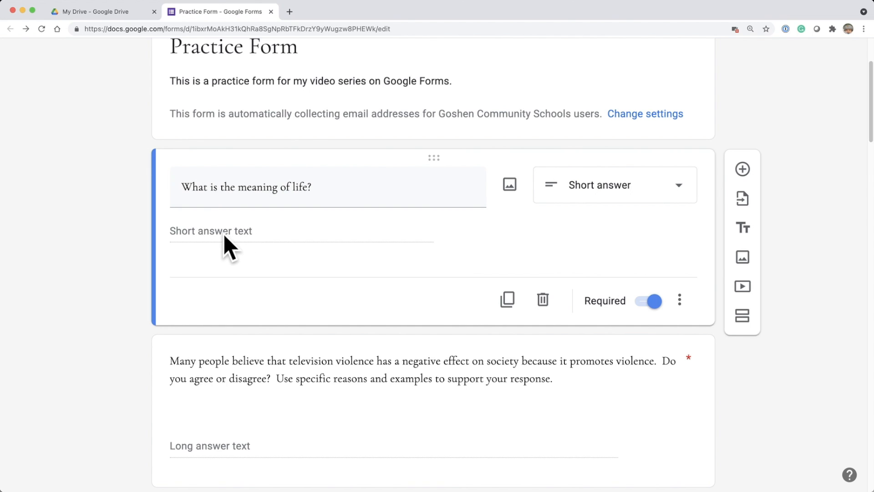
click(510, 185)
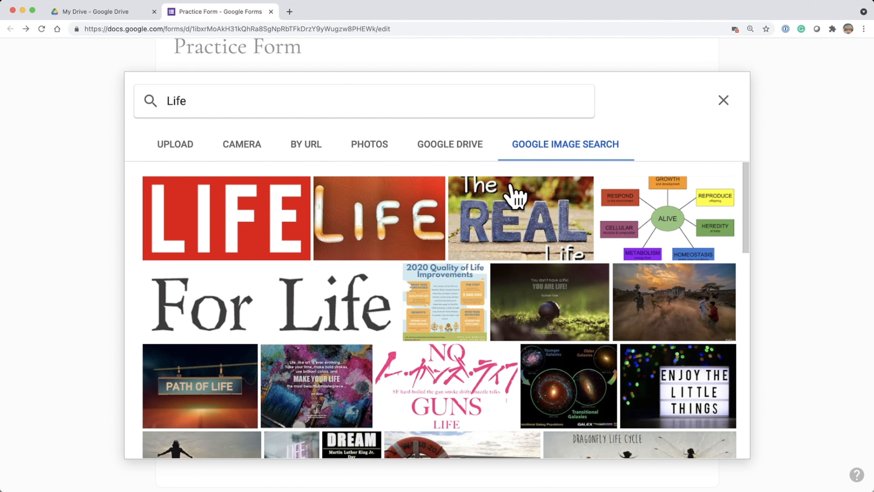
click(177, 150)
click(241, 150)
click(310, 149)
click(376, 150)
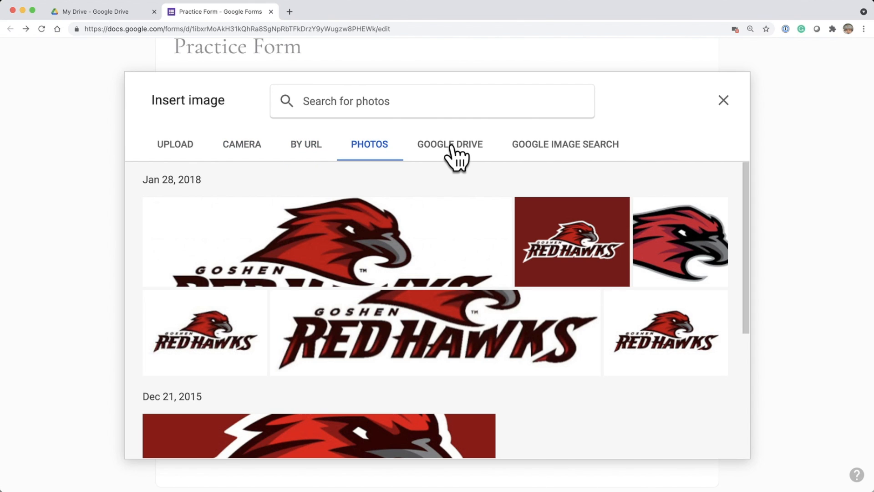
click(450, 145)
Step: Search Google Images for "Life" and insert the red LIFE logo into the "What is the meaning of life?" question
click(537, 148)
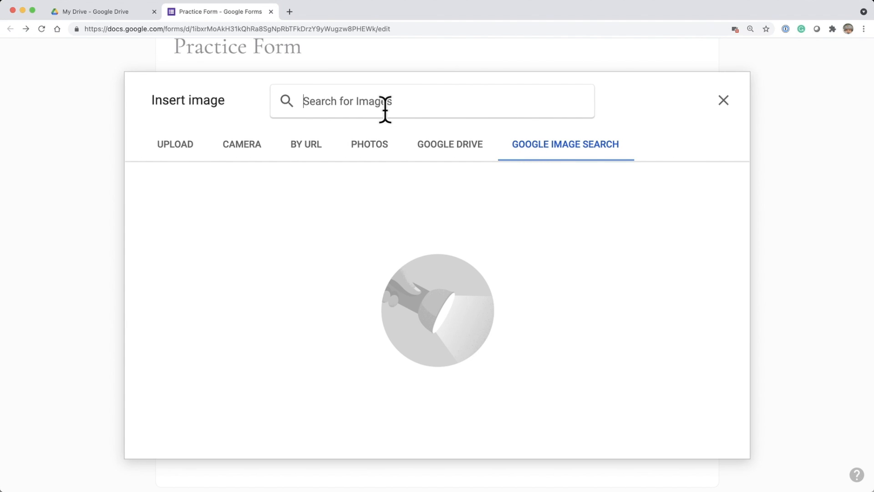
text(Life)
key(Return)
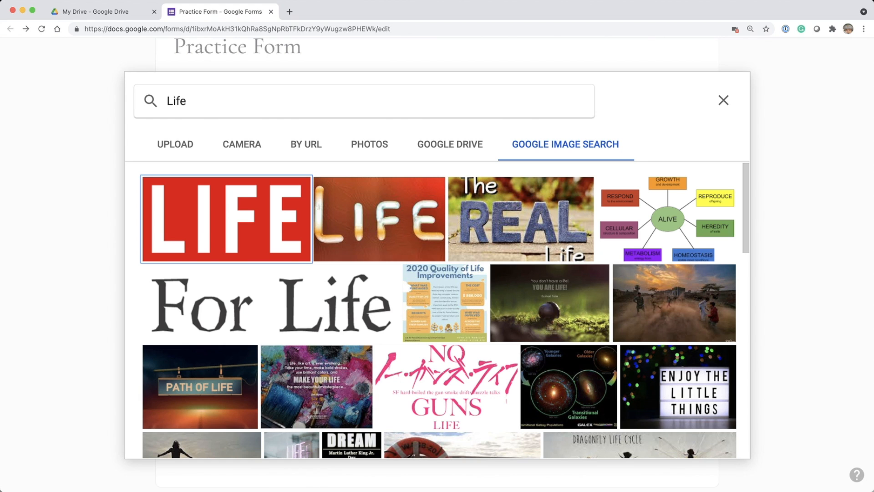
double_click(222, 243)
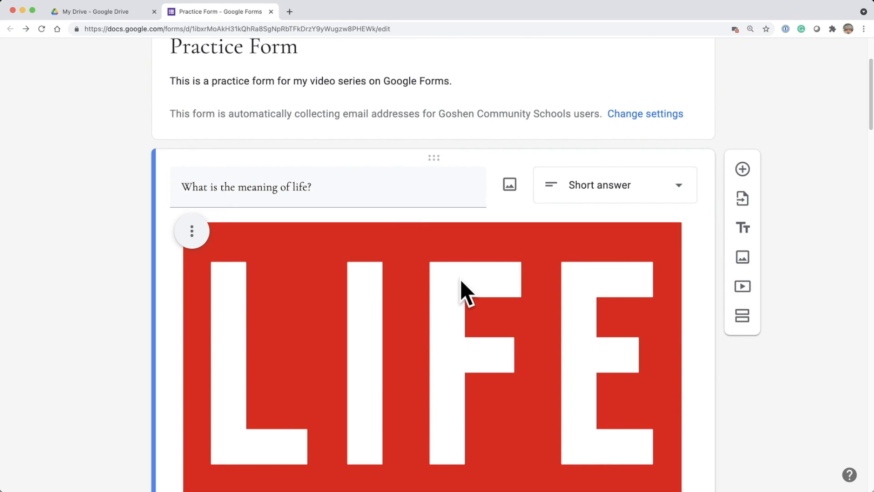
Step: Check the LIFE image's options and shrink the image proportionally to less than half its width
scroll(459, 280, down, 2)
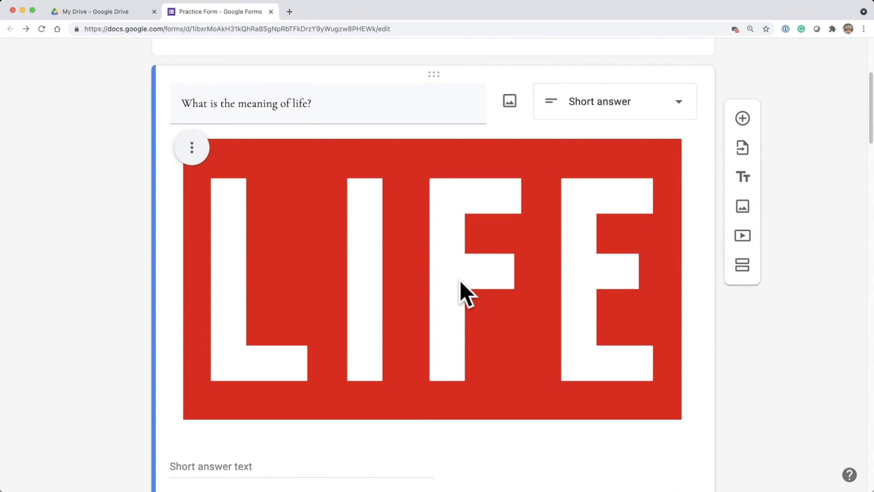
click(193, 150)
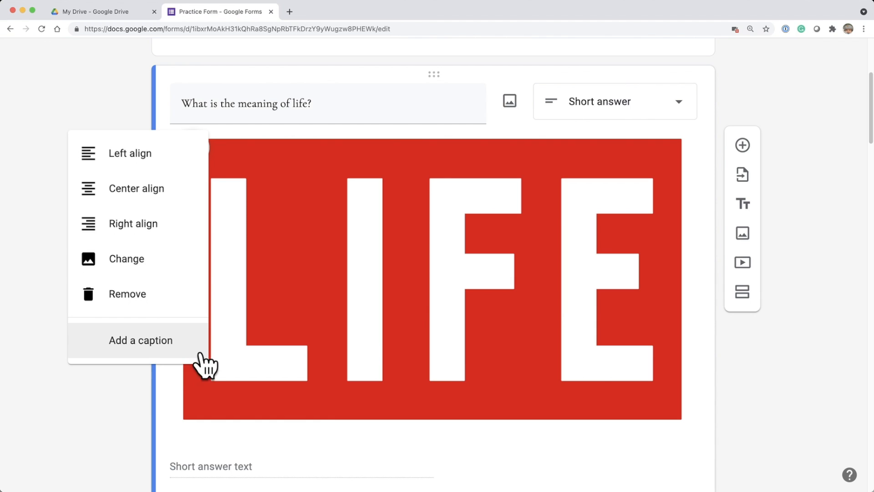
click(373, 311)
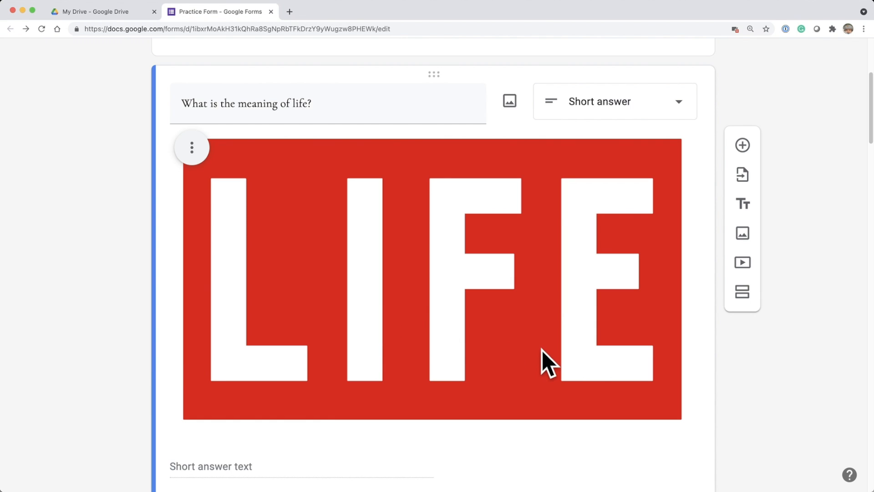
click(670, 416)
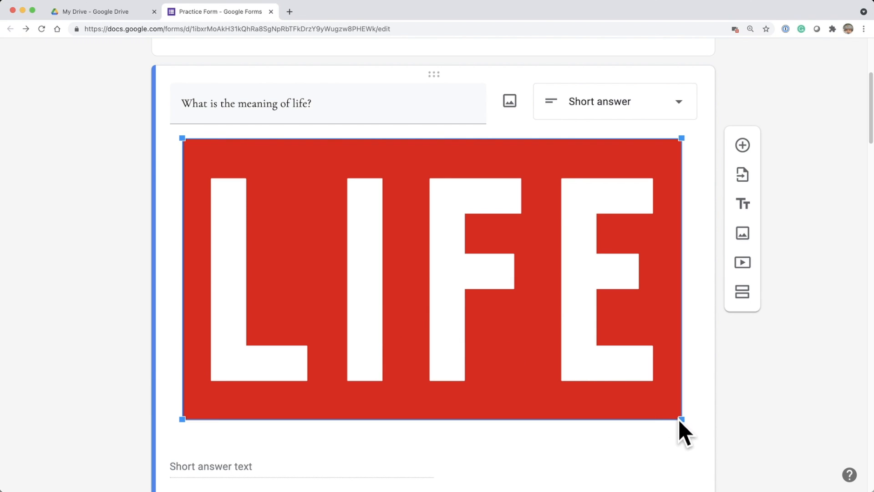
drag(683, 421, 392, 242)
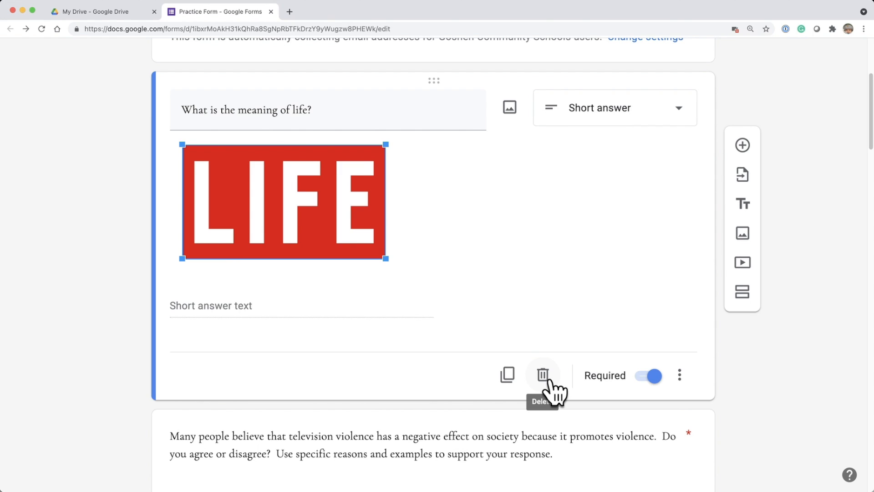
Step: Switch the question's Required setting off and on again, and check which additional options it offers
click(654, 377)
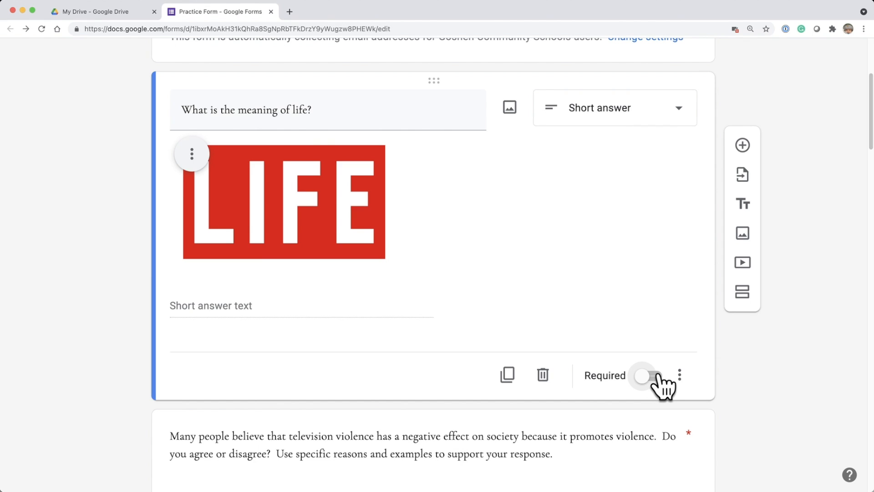
click(642, 375)
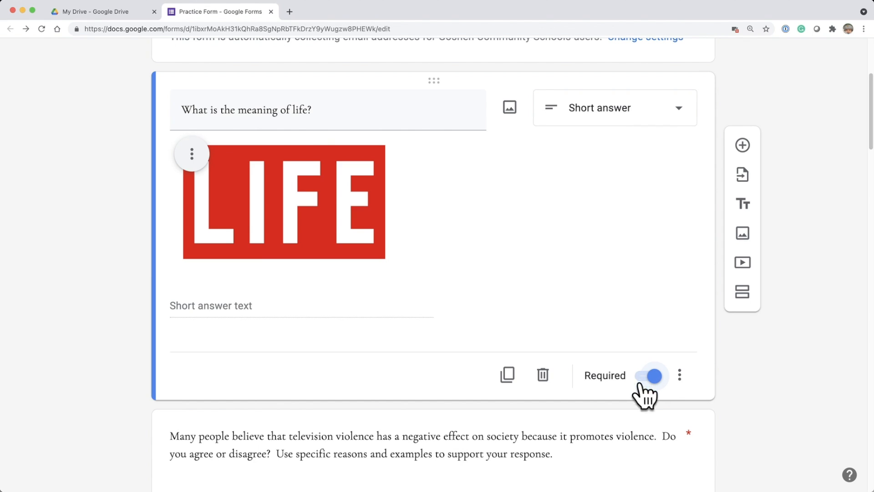
click(680, 377)
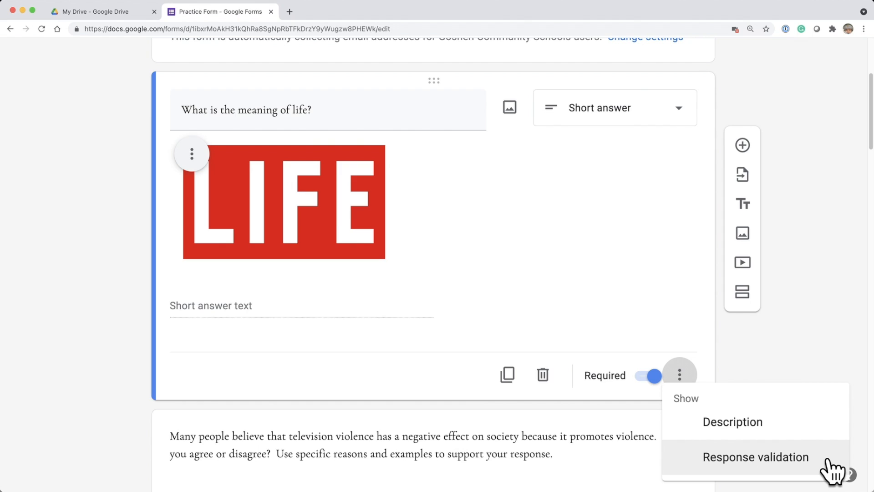
click(636, 251)
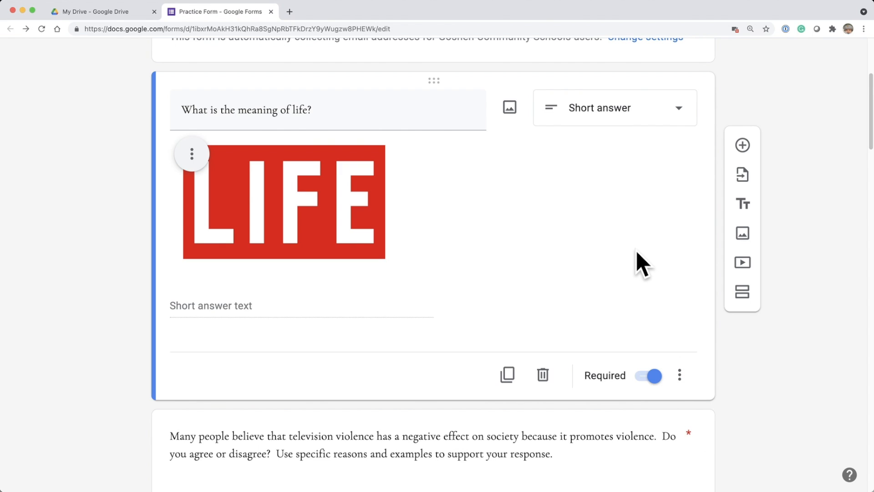
Step: Preview the form to check how the question with the LIFE image appears to respondents, and close the preview
scroll(471, 230, up, 5)
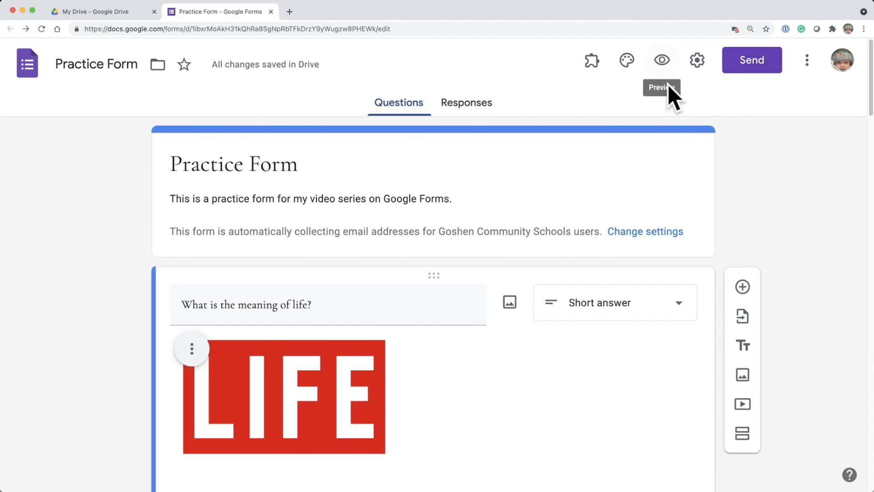
click(662, 60)
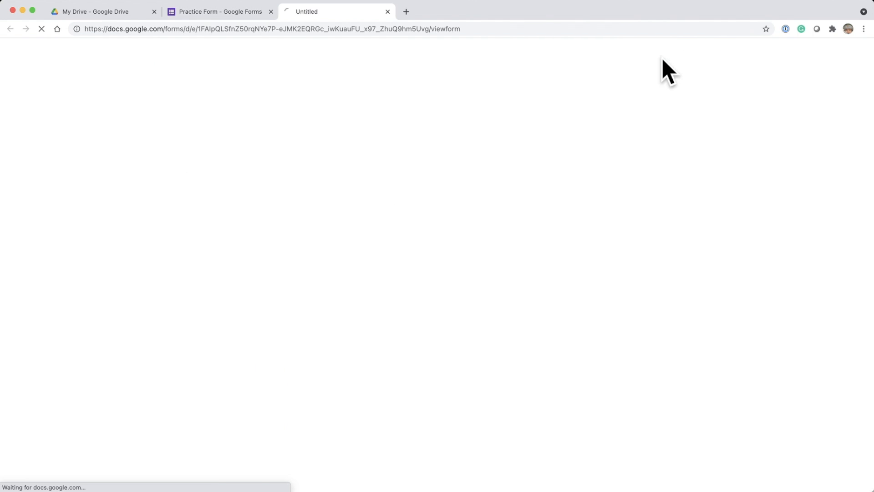
scroll(515, 346, down, 3)
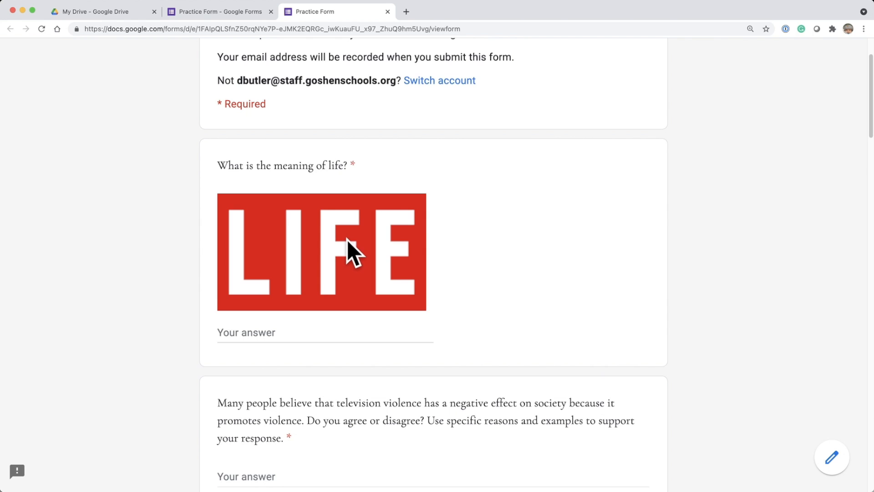
click(387, 12)
Step: Examine the television violence question's Paragraph answer type and its additional display and validation options
scroll(547, 309, down, 10)
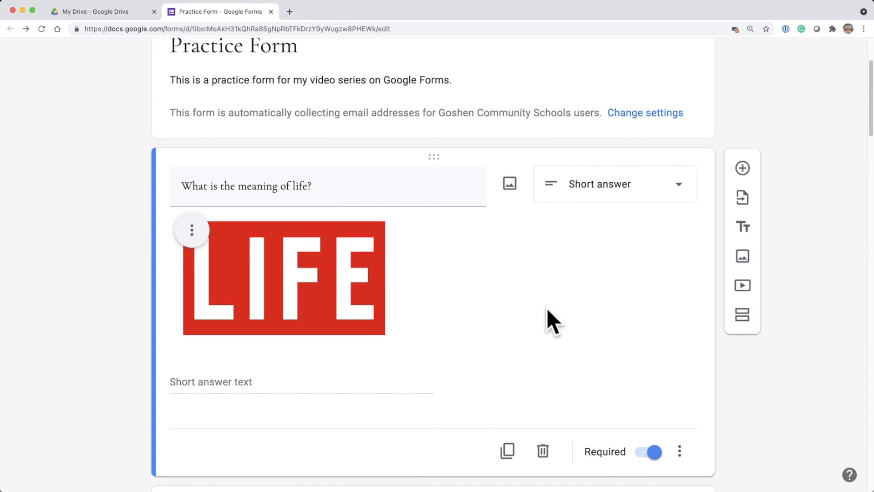
click(556, 260)
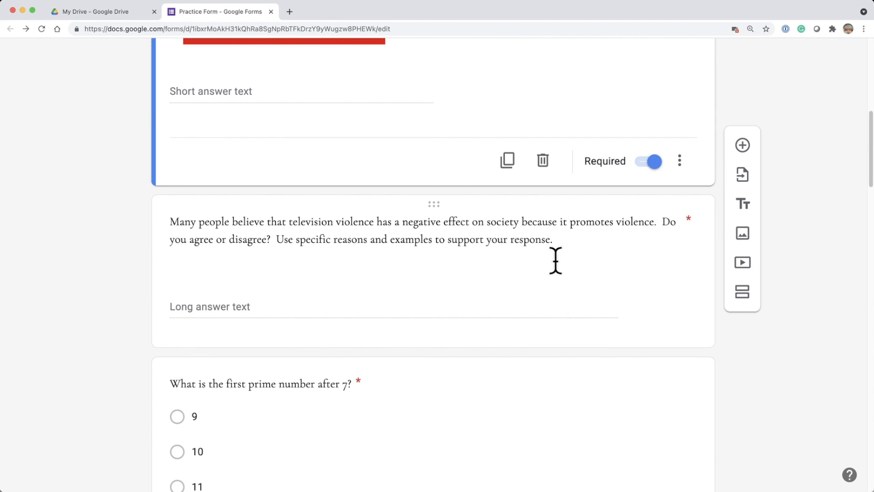
click(676, 164)
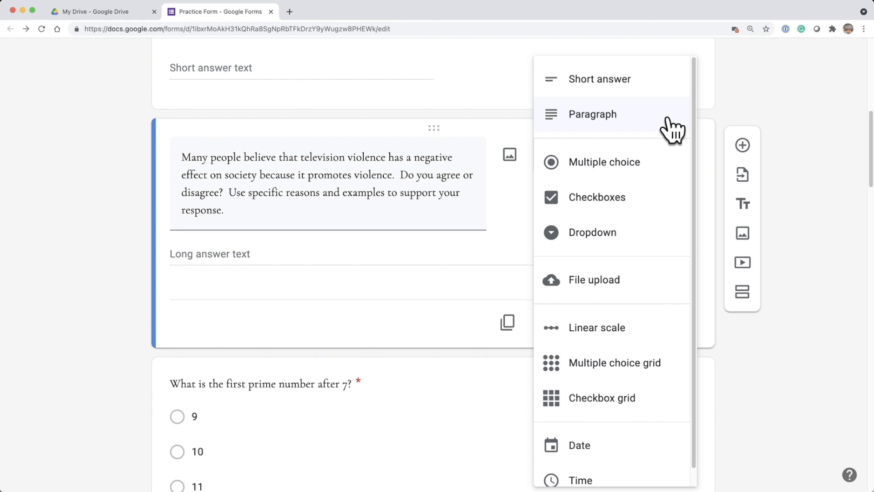
click(665, 129)
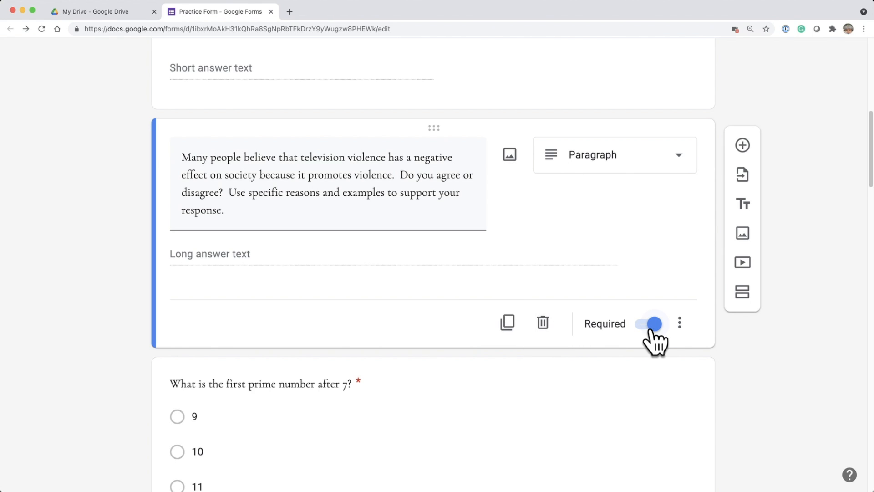
click(679, 324)
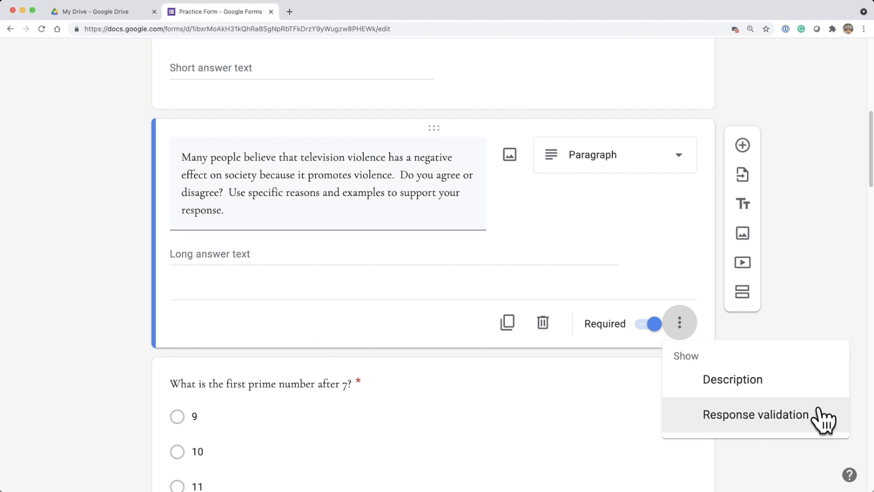
click(798, 318)
Step: Examine the answer type, question text and first choice of "What is the first prime number after 7?"
scroll(471, 274, down, 5)
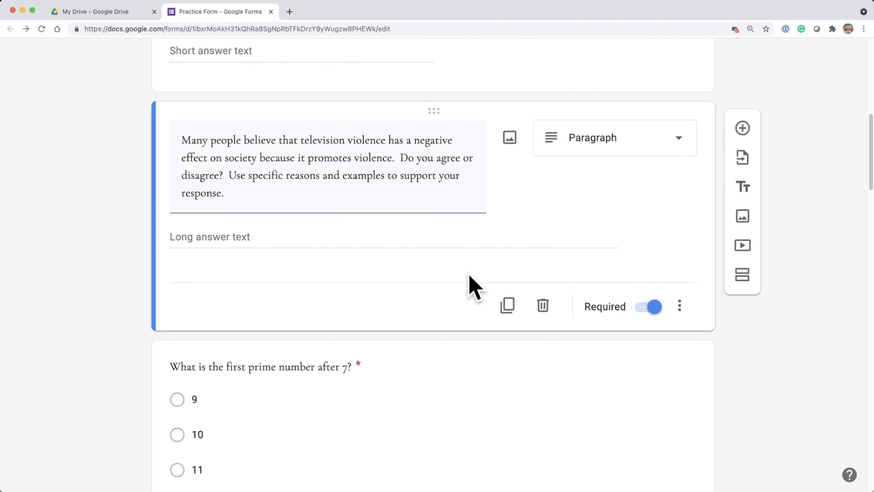
click(471, 272)
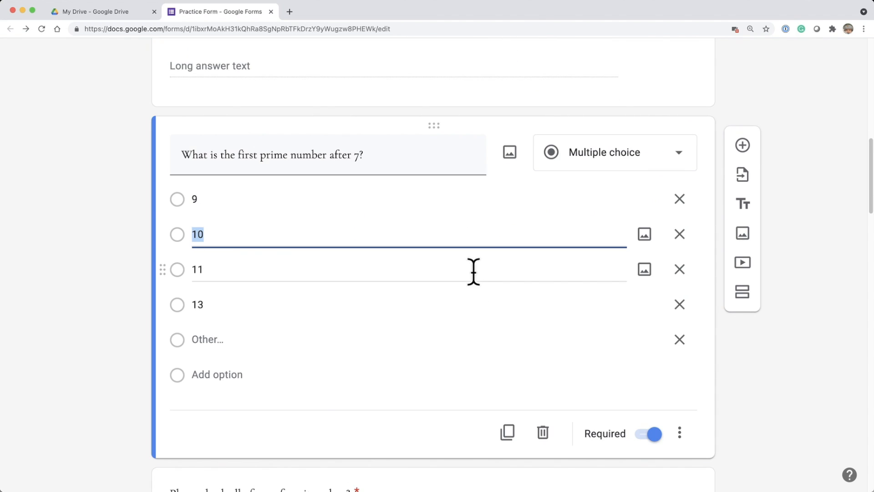
click(682, 157)
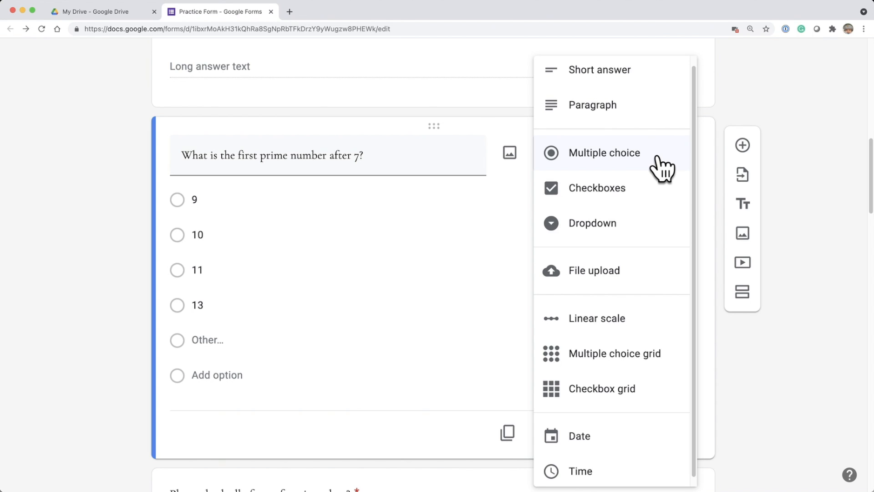
triple_click(383, 156)
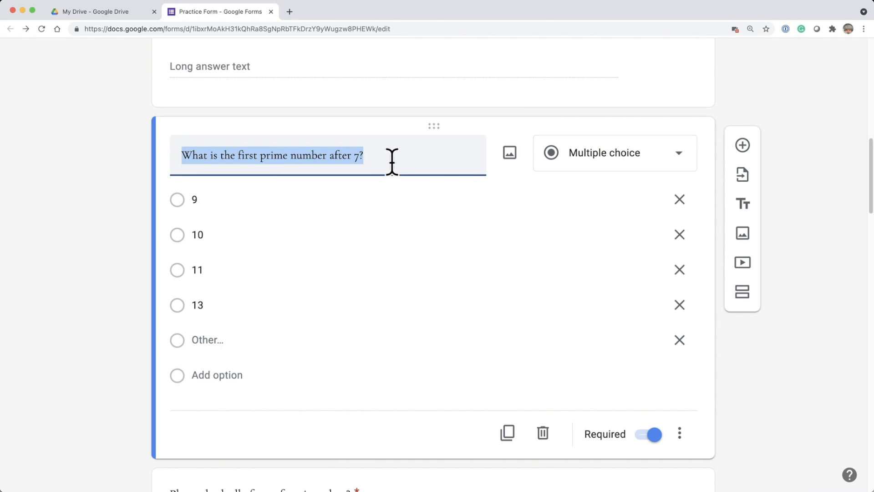
click(312, 201)
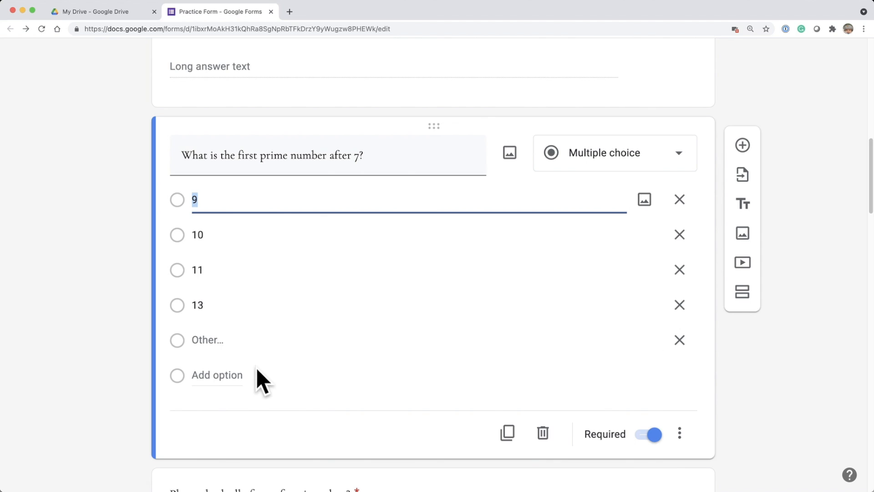
Step: Add 33 as a choice to the prime number question, move it to first place, and return it below 13
click(226, 375)
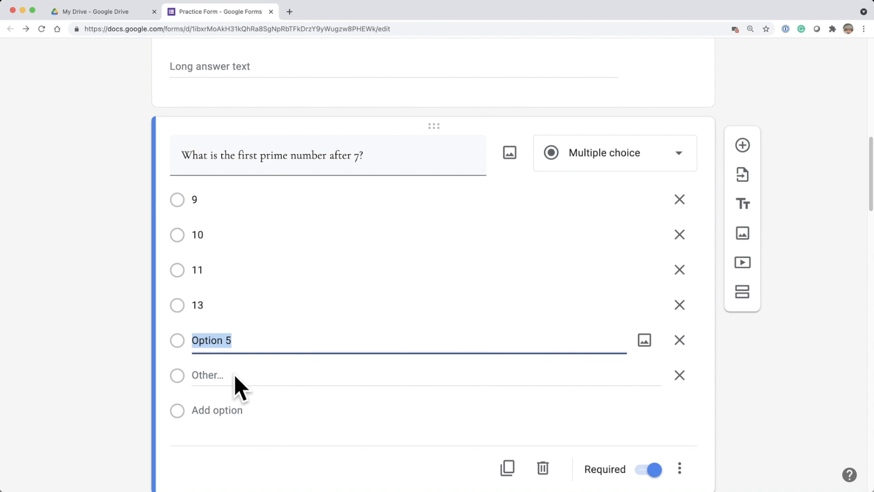
text(33)
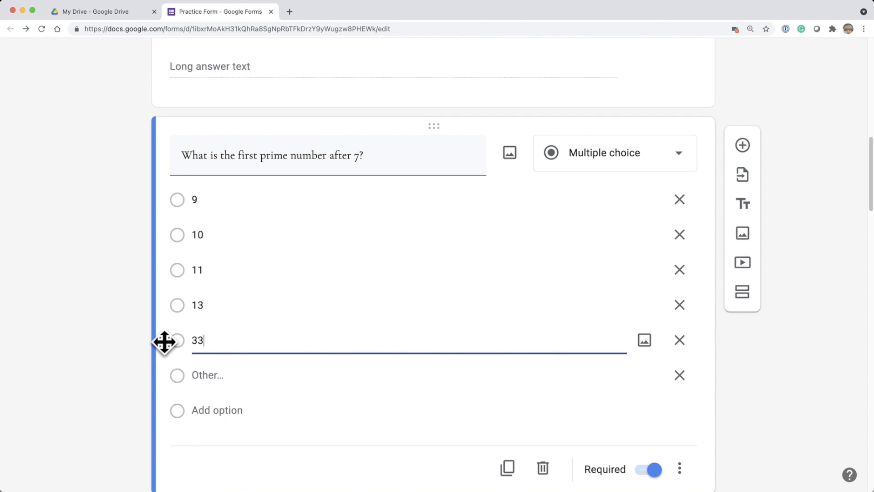
drag(164, 342, 160, 193)
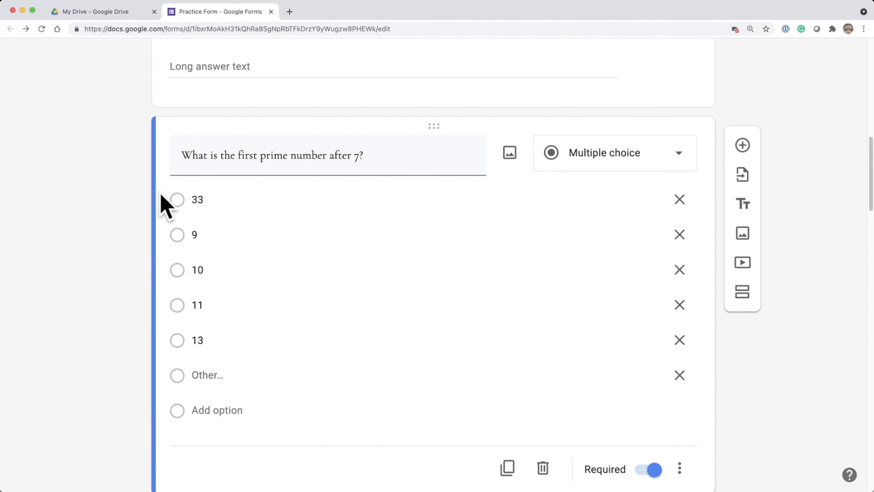
drag(162, 201, 164, 349)
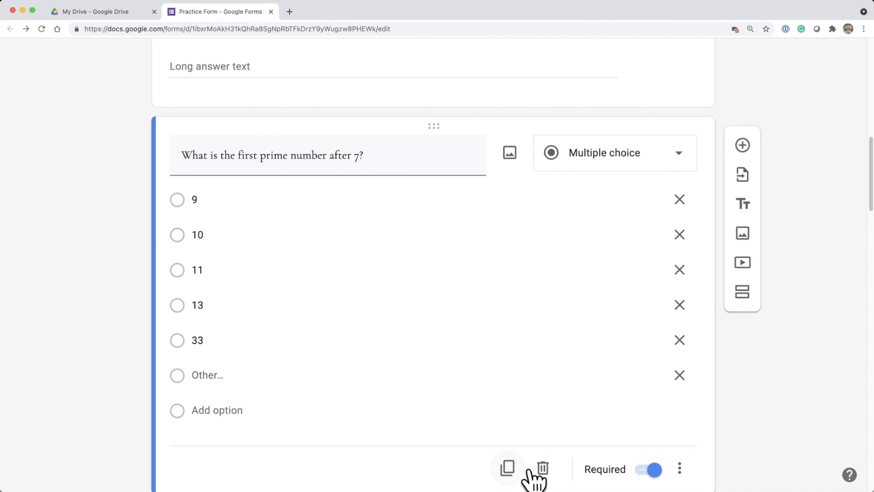
Step: Check which additional options the multiple-choice prime number question offers
click(680, 471)
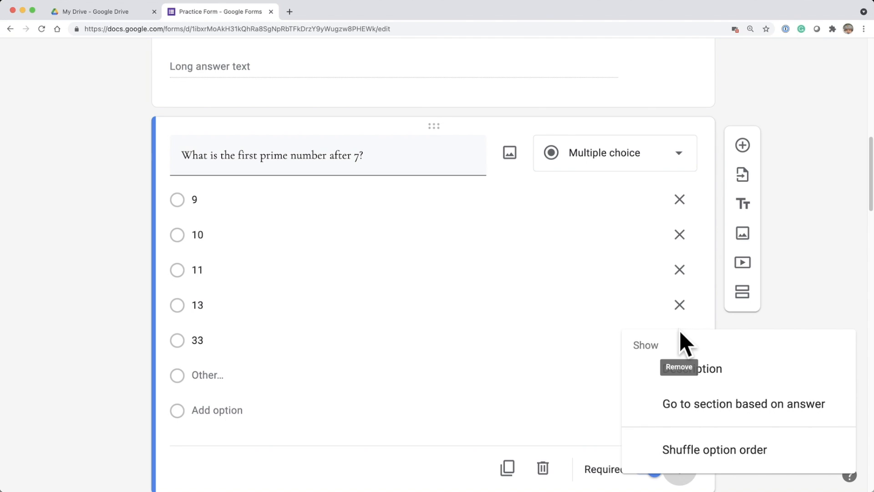
click(562, 348)
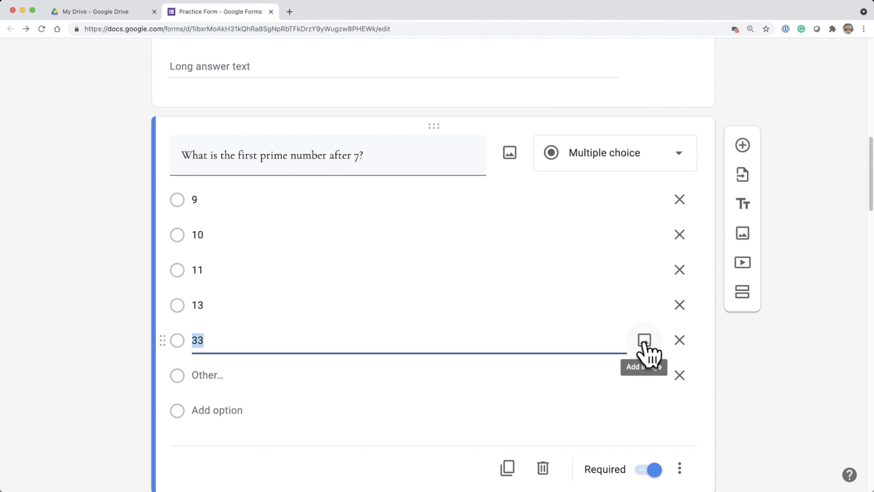
Step: Examine the favorite colors question's Checkboxes answer type and its additional display, validation and ordering options
scroll(639, 339, down, 4)
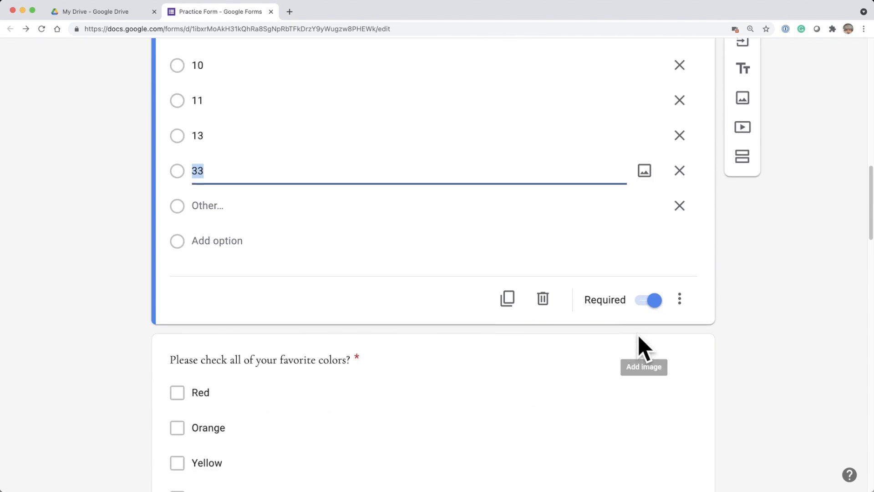
click(543, 274)
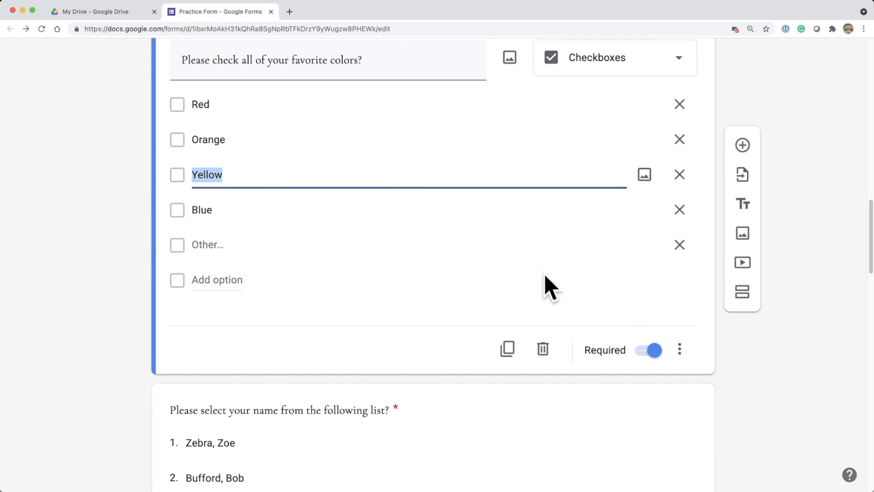
click(680, 64)
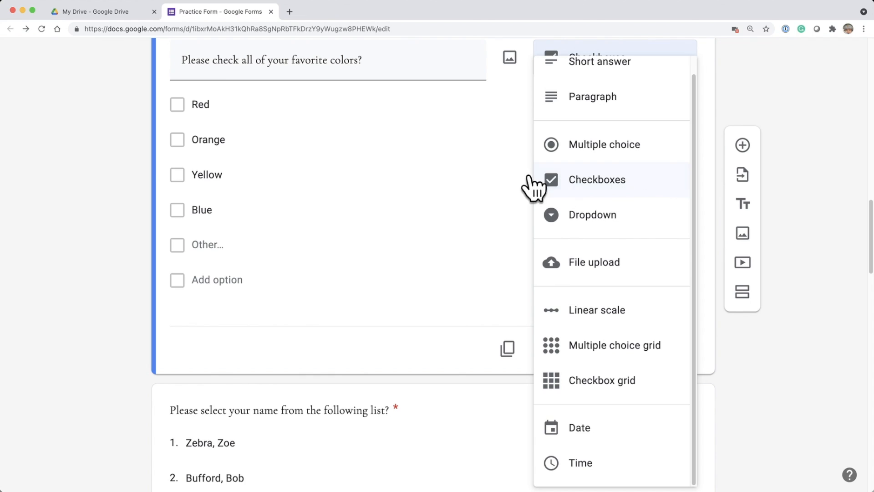
click(395, 179)
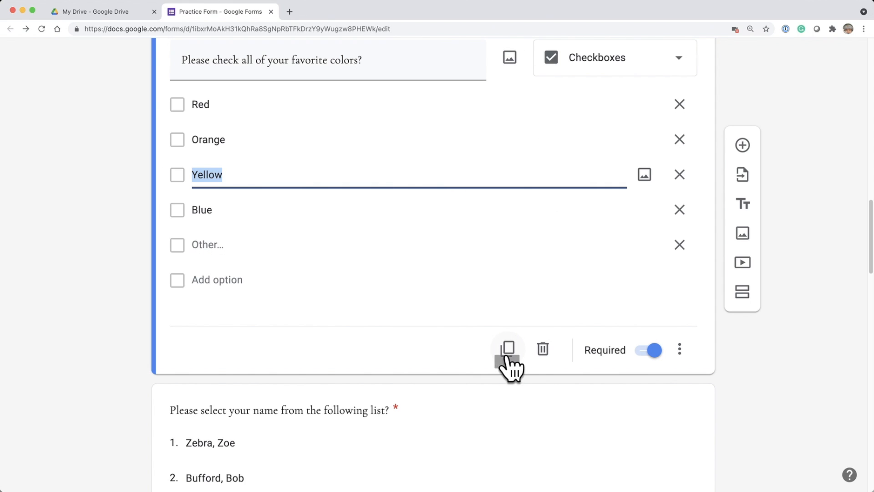
click(675, 354)
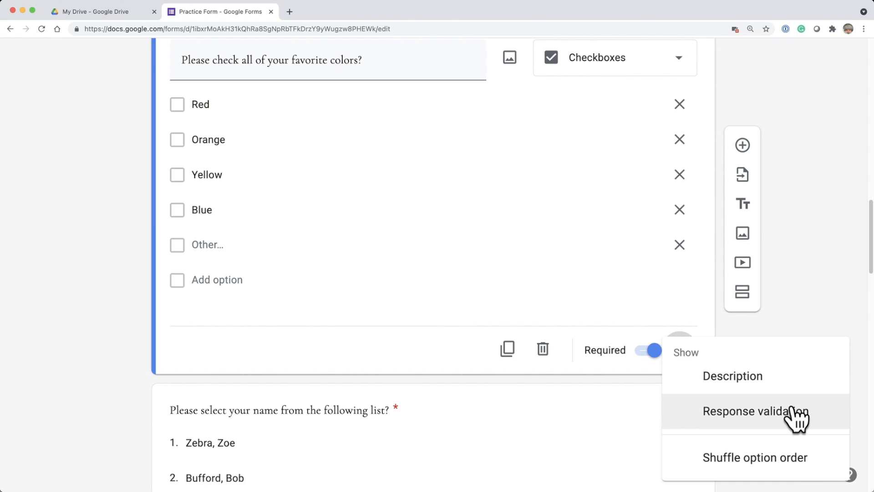
Step: Check the name-selection question's Dropdown answer type, and move the first name to the end of the list
click(564, 438)
scroll(592, 383, down, 5)
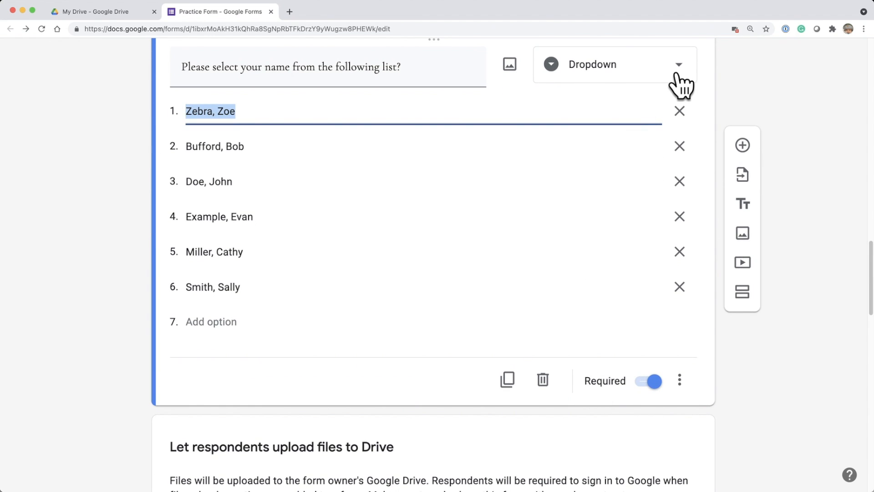
click(678, 73)
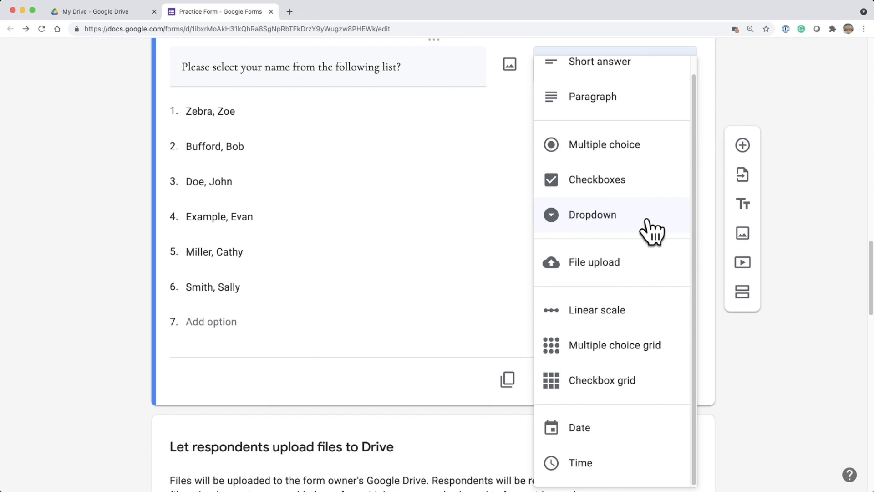
click(419, 67)
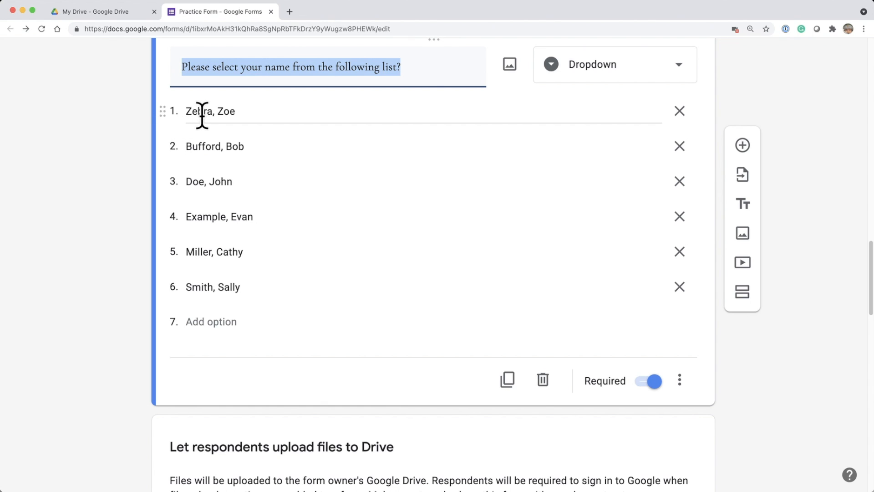
drag(164, 115, 174, 293)
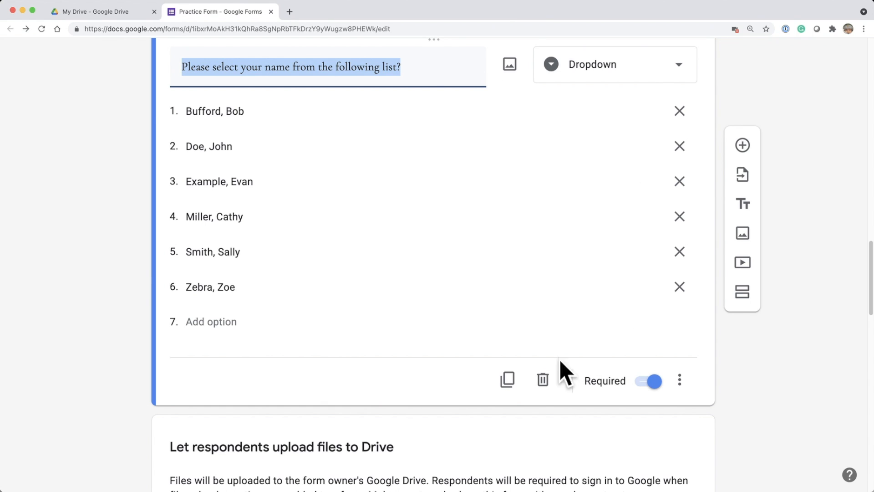
Step: Check which additional options the dropdown name-selection question offers
click(679, 381)
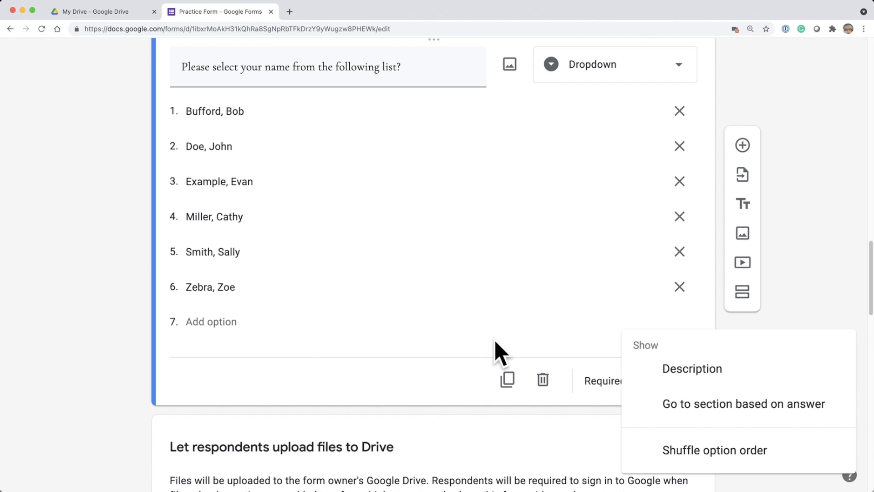
scroll(452, 335, down, 3)
scroll(479, 331, up, 4)
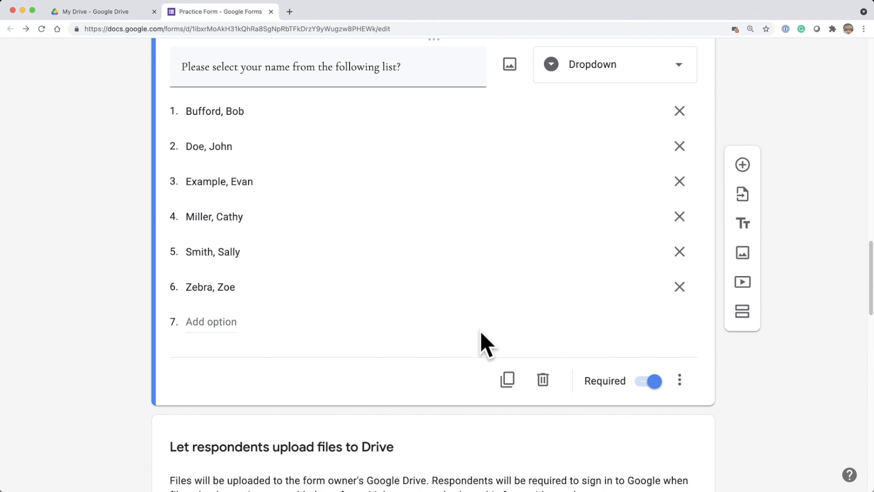
Step: Add a question below the file upload notice to look for the File upload answer type, and delete that question again
scroll(489, 288, down, 5)
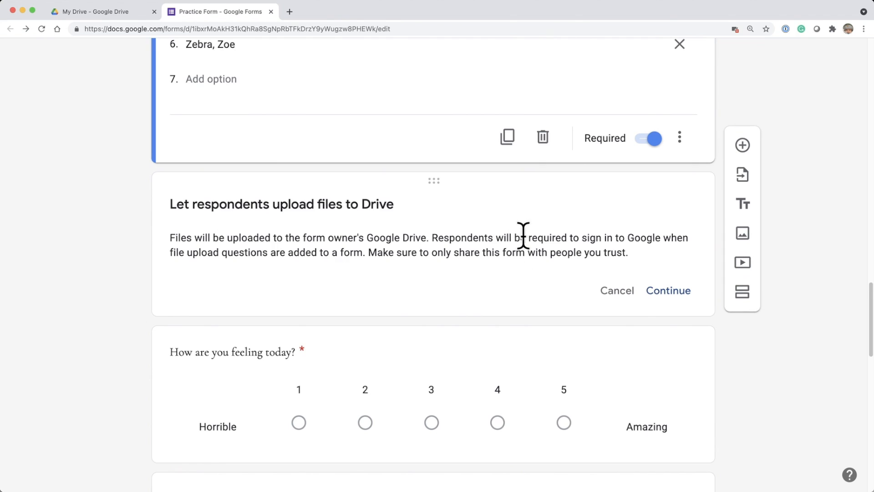
click(524, 237)
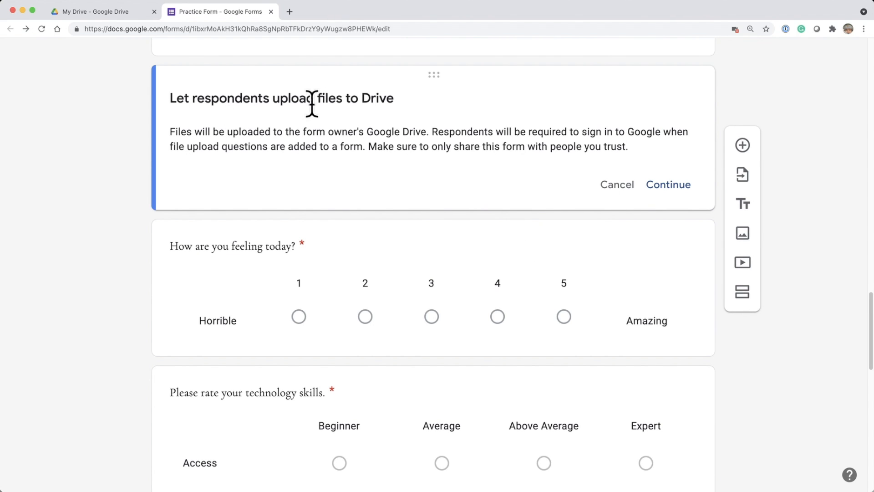
click(744, 146)
click(669, 258)
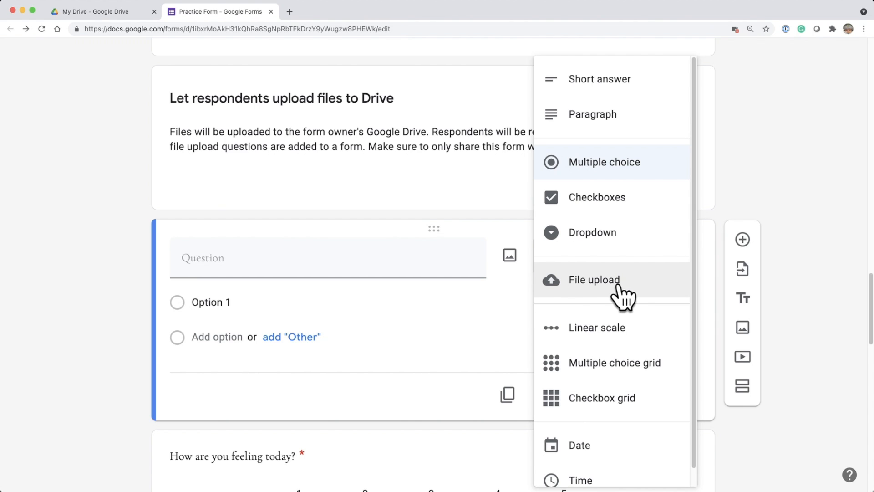
click(106, 261)
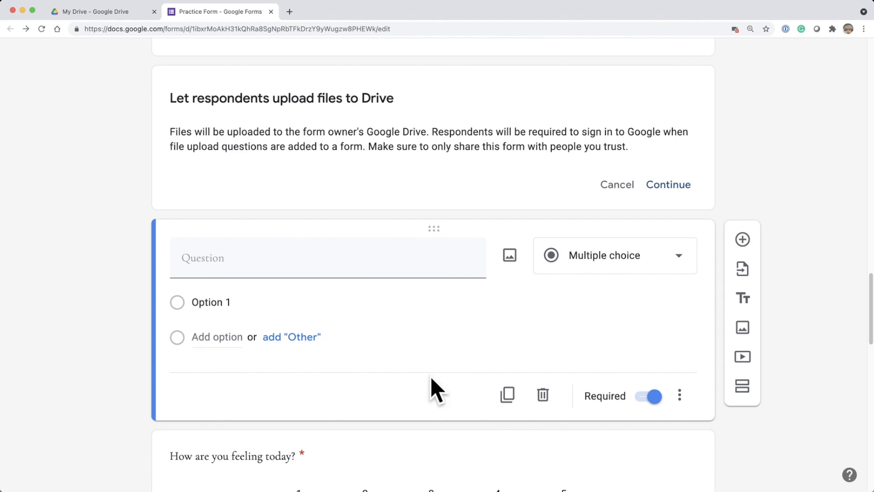
click(542, 394)
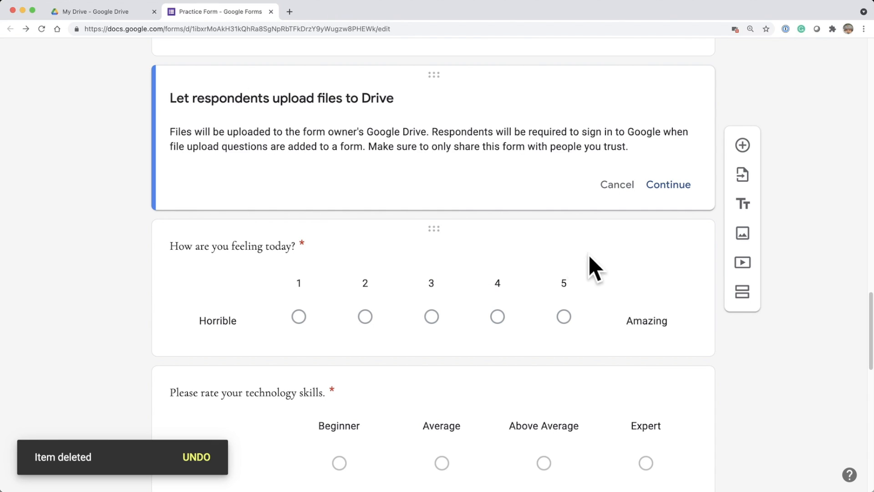
Step: Examine the Linear scale answer type and the question text of "How are you feeling today?"
click(626, 265)
click(686, 268)
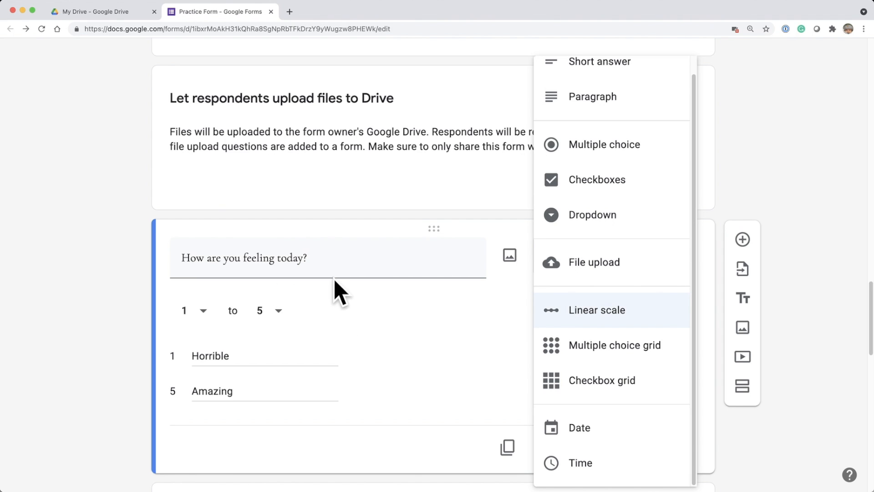
click(340, 260)
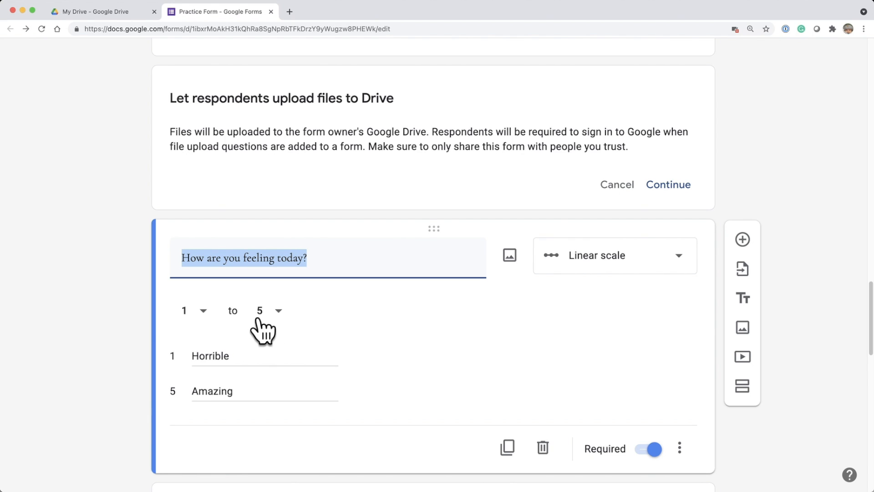
Step: Try 3 and 10 as the upper end of the feeling question's linear scale, and set it back to 5
click(278, 313)
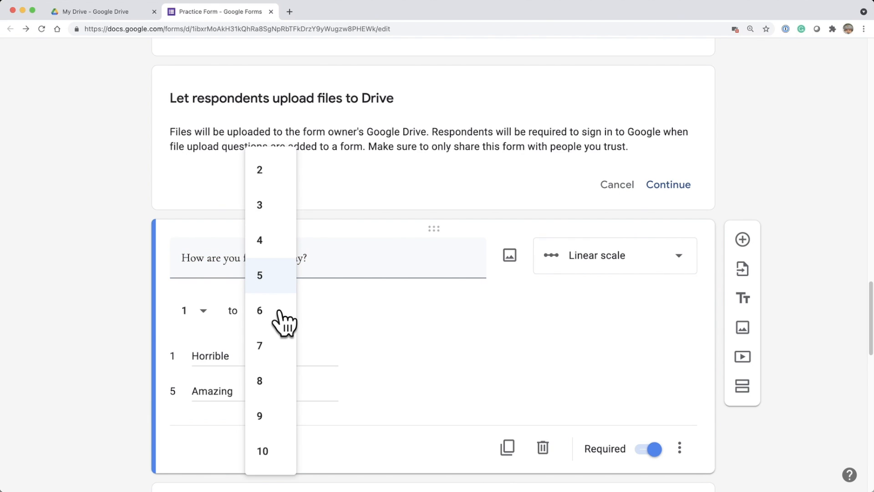
click(284, 204)
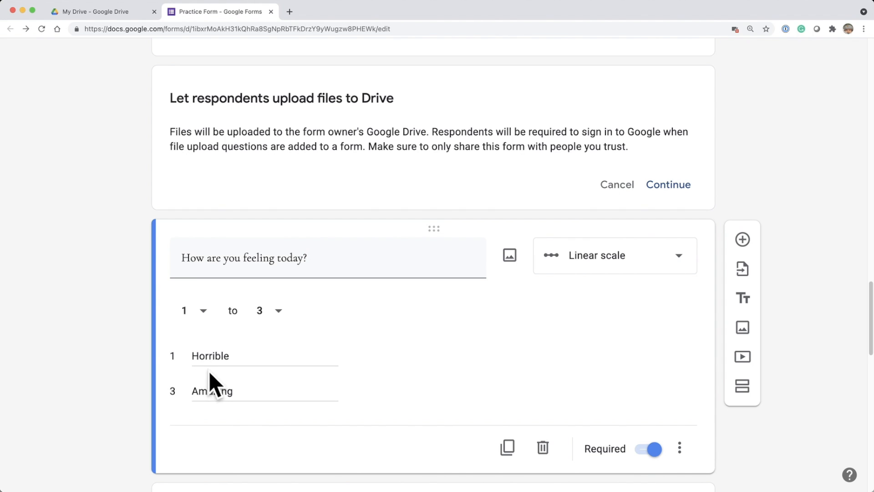
click(273, 314)
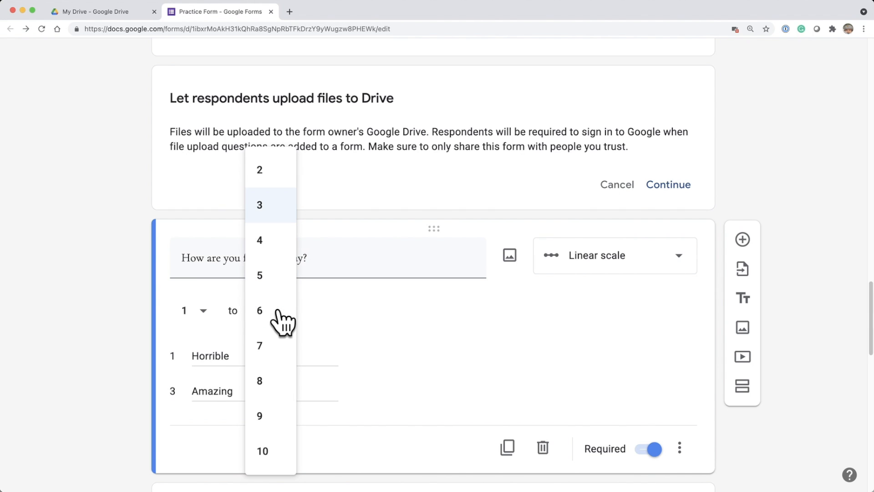
scroll(264, 455, down, 3)
click(264, 458)
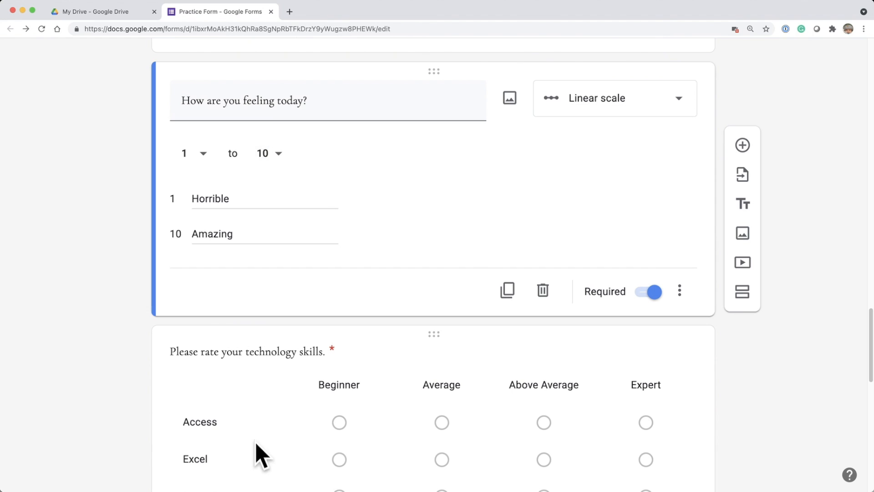
scroll(323, 215, up, 1)
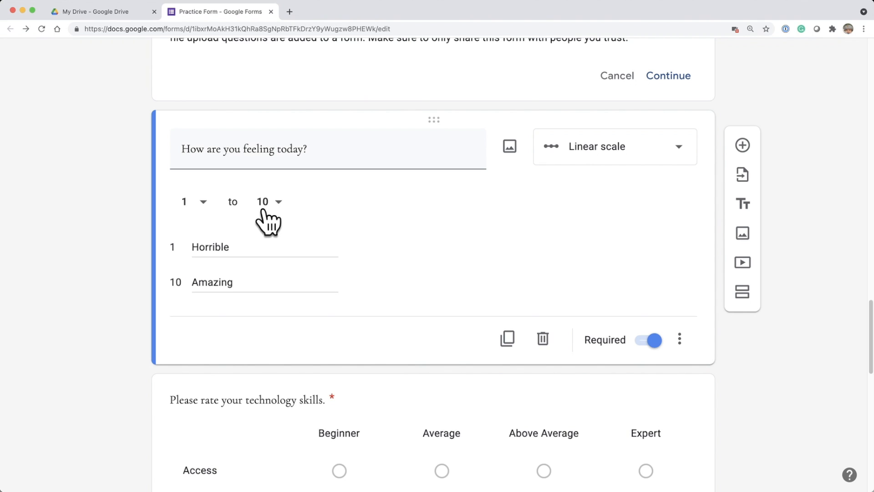
click(275, 203)
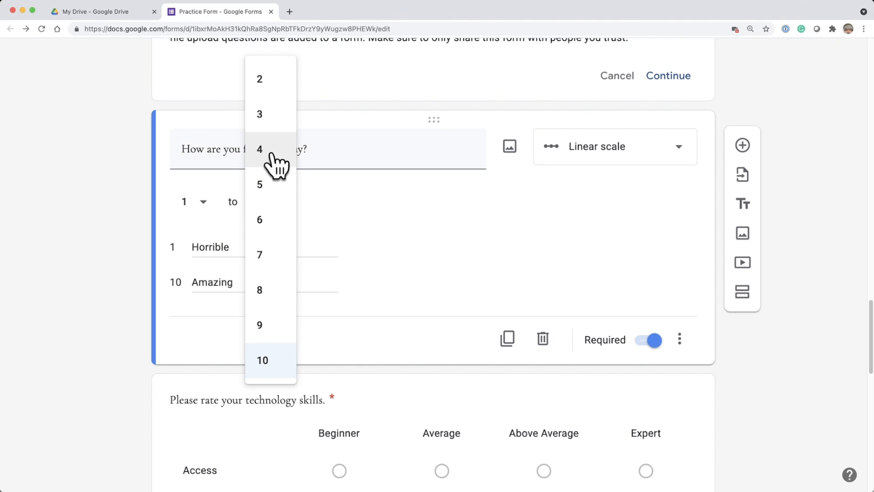
click(276, 185)
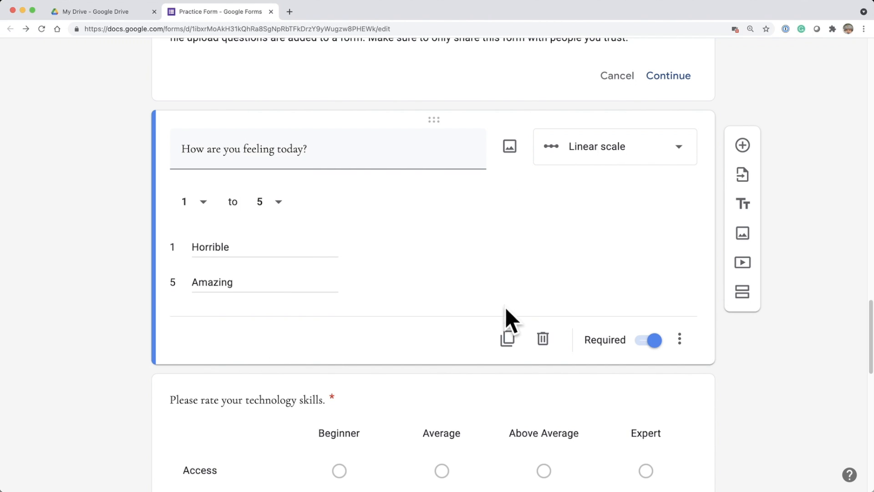
Step: Check which additional options the linear scale feeling question offers
click(680, 342)
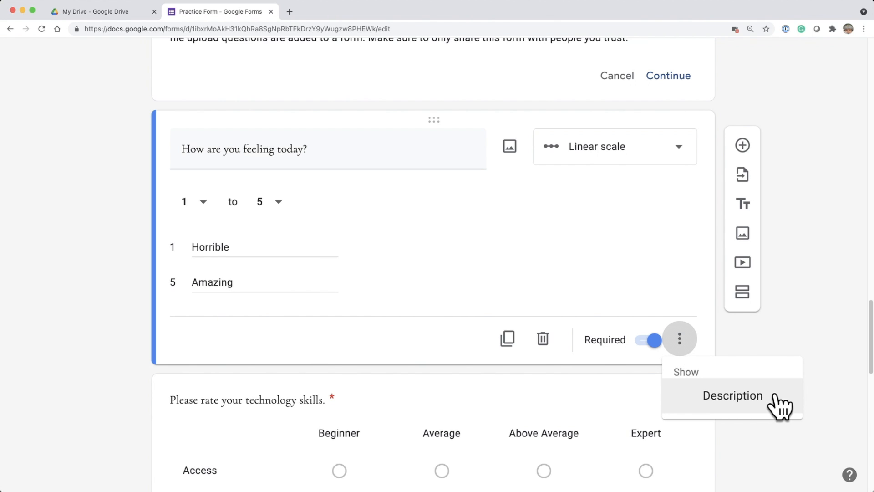
click(654, 285)
Step: Examine the Multiple choice grid answer type and the question text of "Please rate your technology skills."
scroll(651, 291, down, 4)
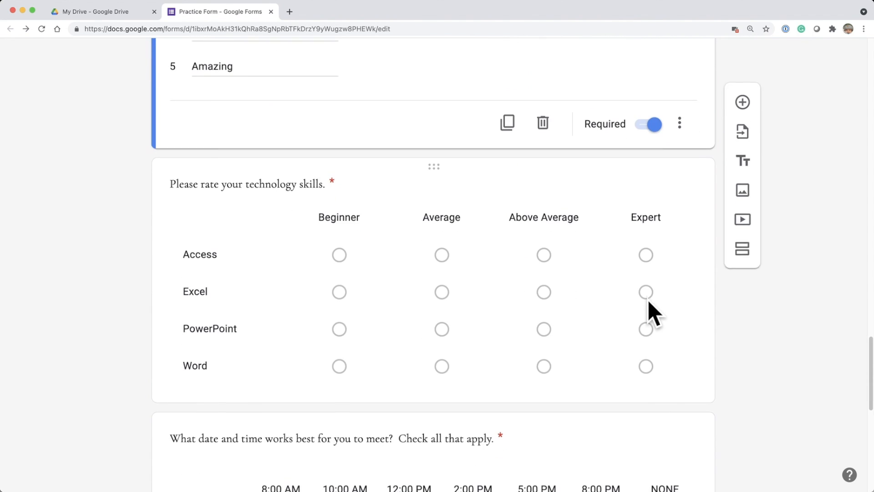
click(665, 285)
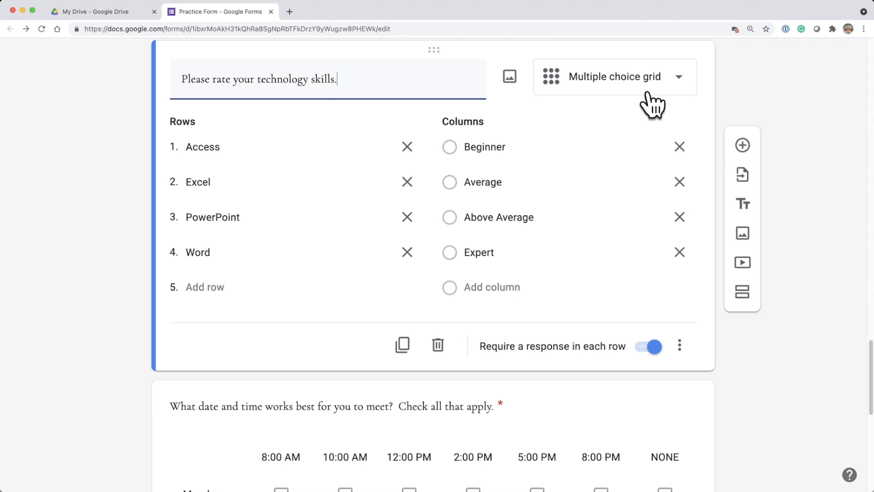
click(678, 79)
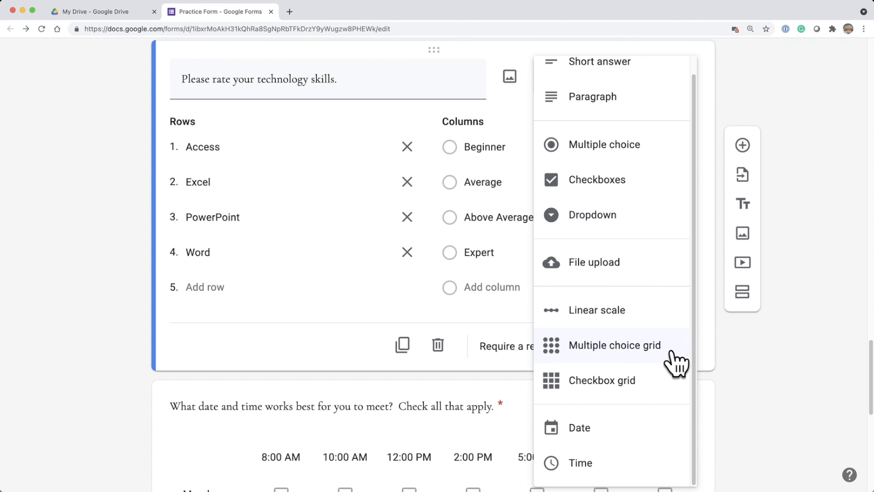
click(379, 79)
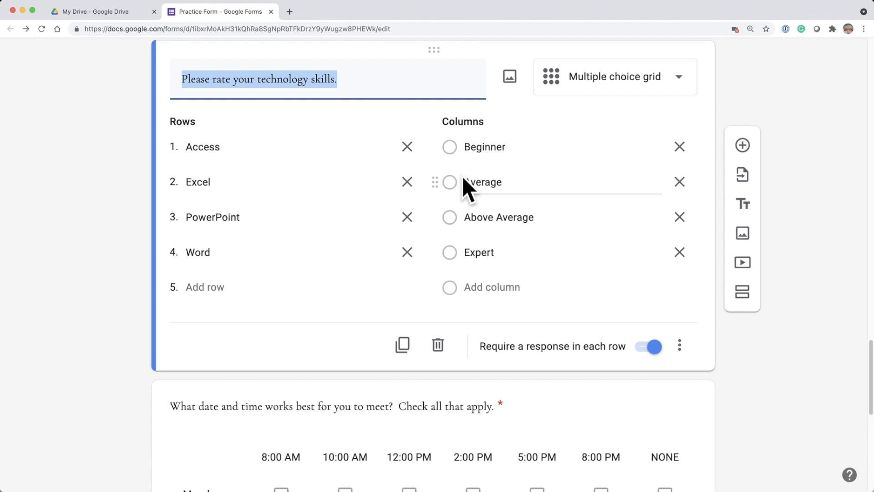
Step: Preview the form and find the technology skills grid as respondents see it
scroll(464, 184, up, 20)
scroll(464, 184, up, 10)
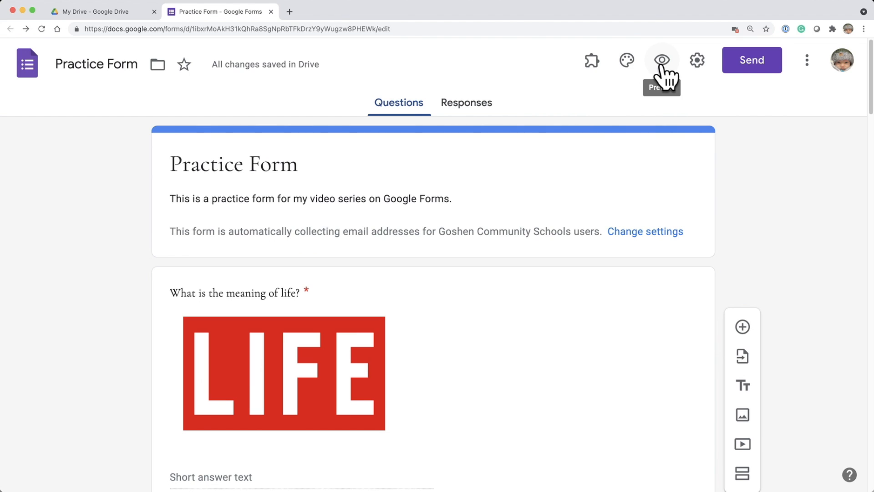
click(662, 61)
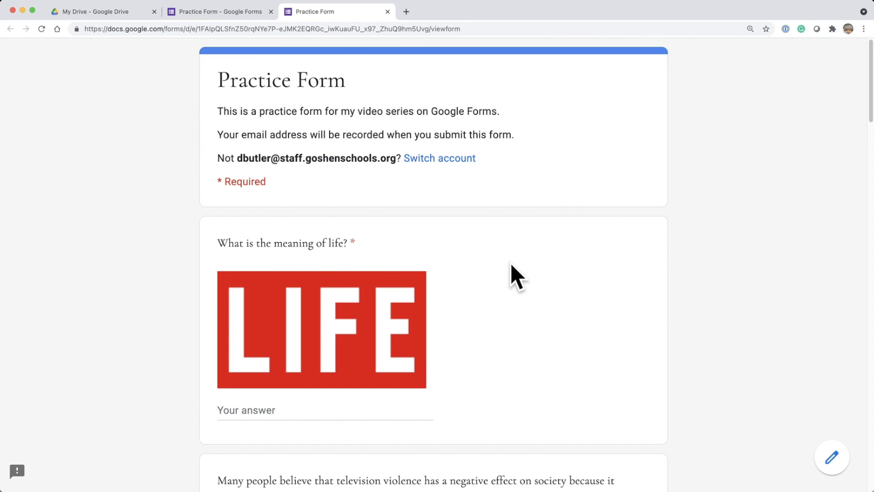
scroll(511, 263, down, 3)
scroll(511, 265, down, 20)
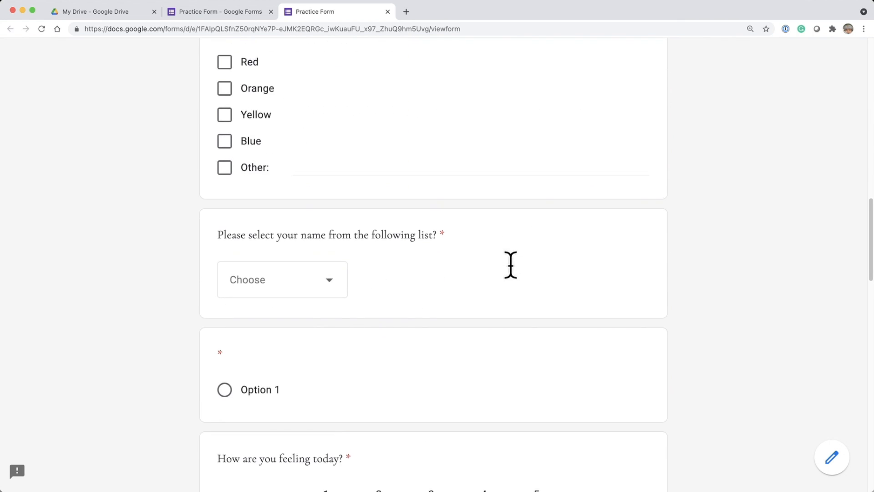
scroll(511, 265, down, 7)
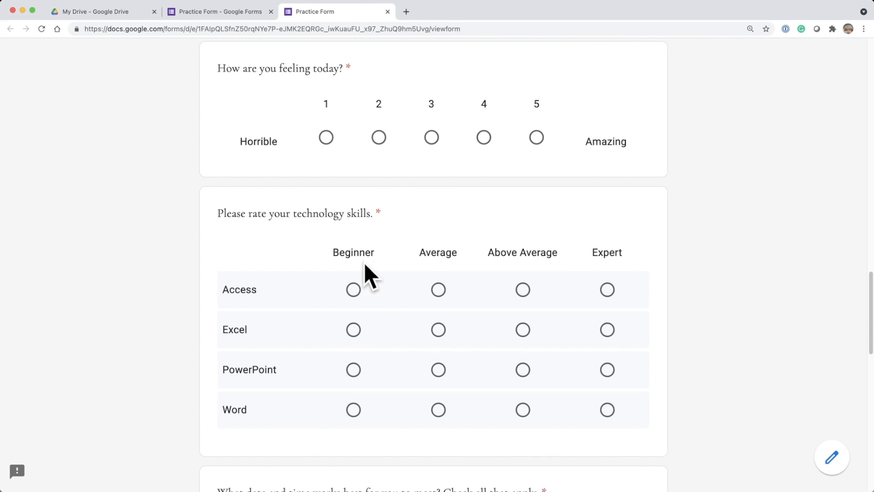
Step: Try the skills grid in the preview: rate Access as Beginner, Excel as Average, PowerPoint as Above Average and Word as Expert
click(354, 292)
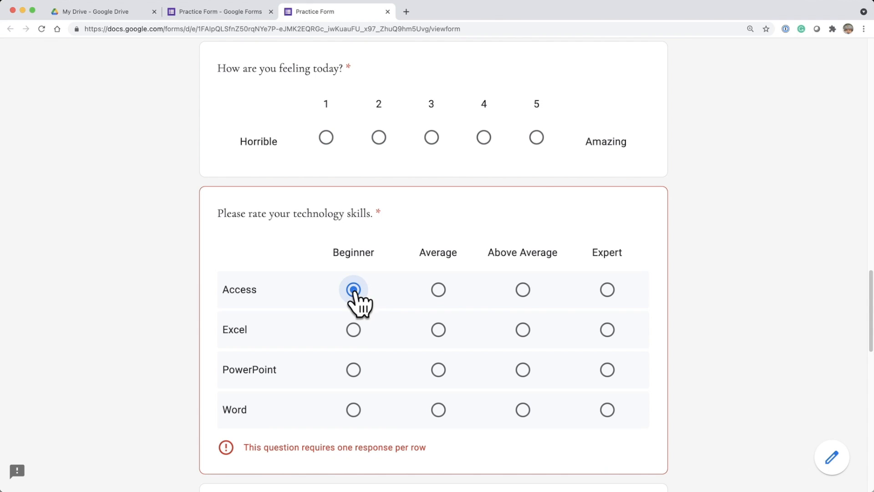
click(438, 330)
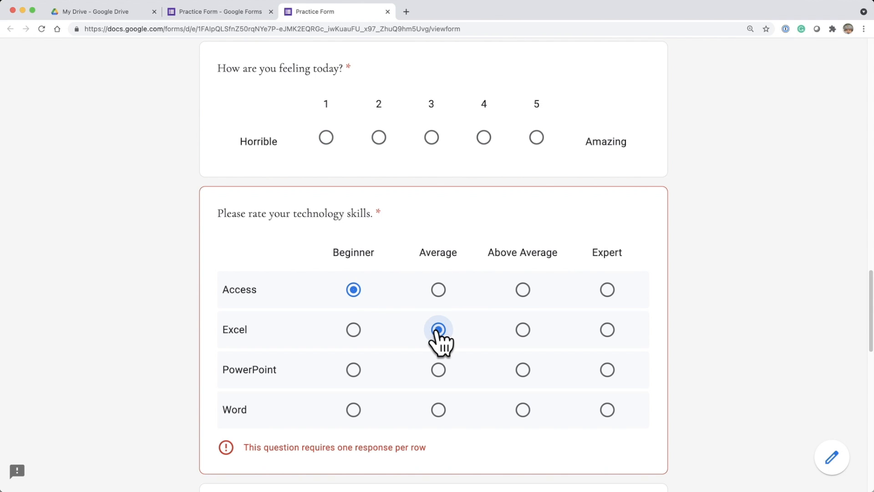
click(523, 369)
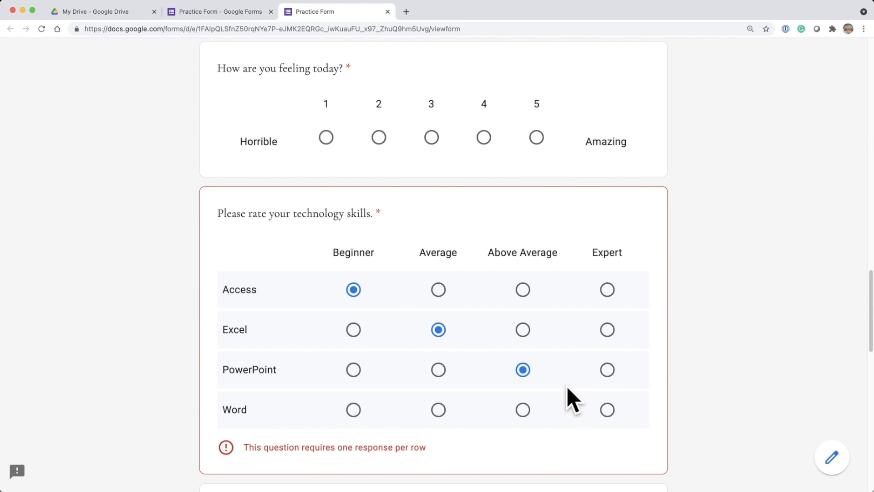
click(607, 410)
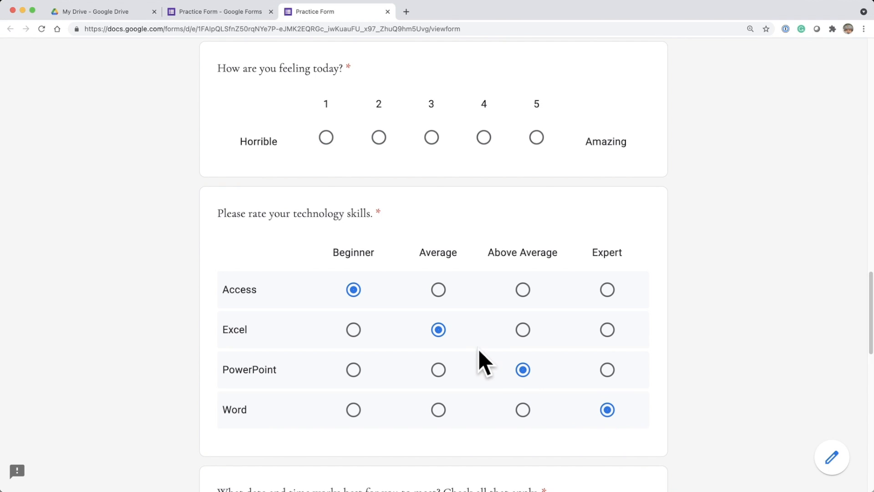
Step: Try switching the Access rating between Average and Beginner, leave it on Beginner, and close the form preview
click(438, 290)
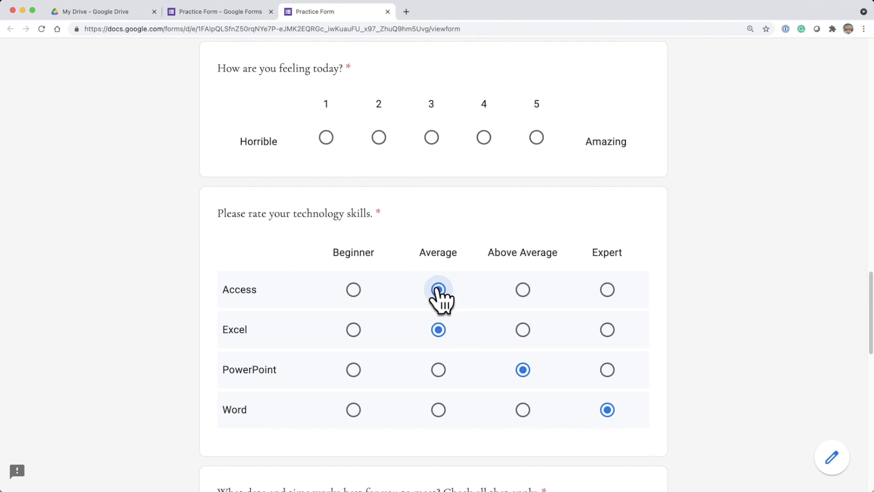
click(352, 290)
click(436, 292)
click(353, 291)
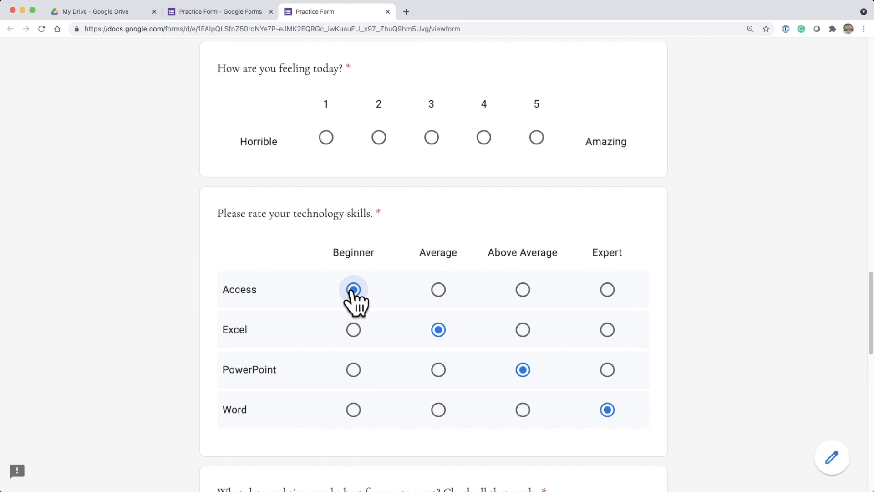
click(387, 12)
click(462, 189)
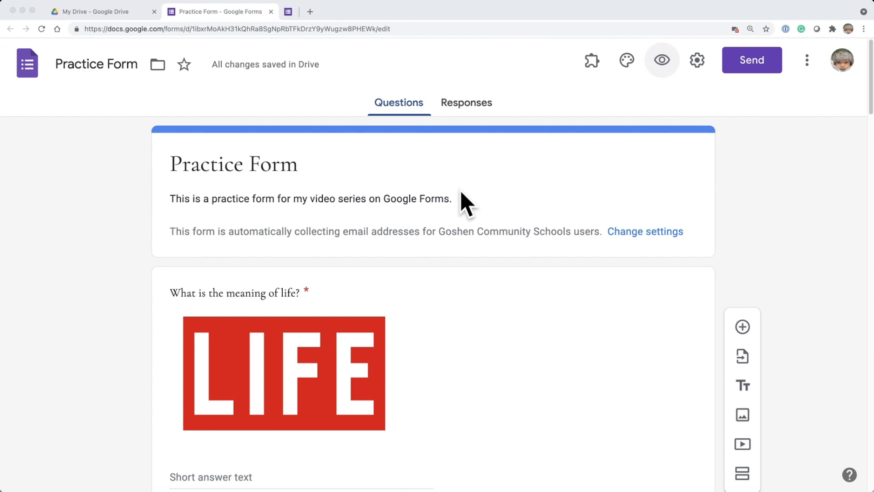
Step: Examine the Checkbox grid settings, day rows and time columns of the question about the best date and time to meet
scroll(455, 300, down, 10)
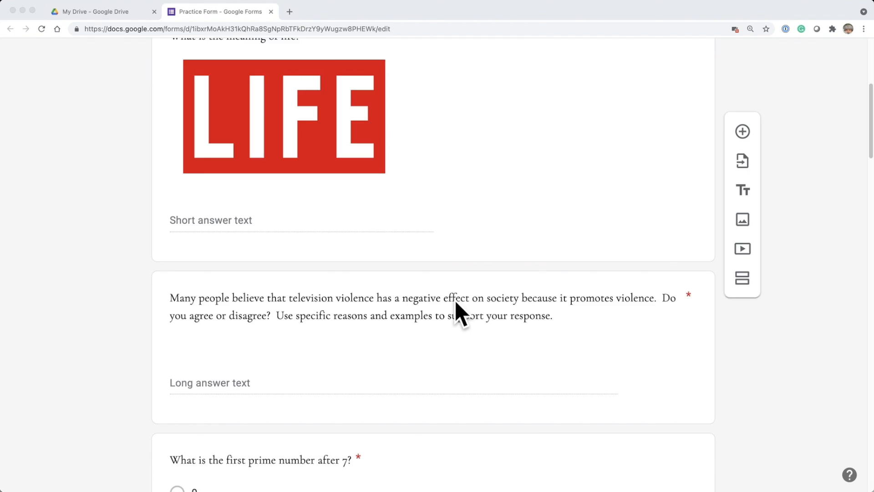
scroll(455, 301, down, 20)
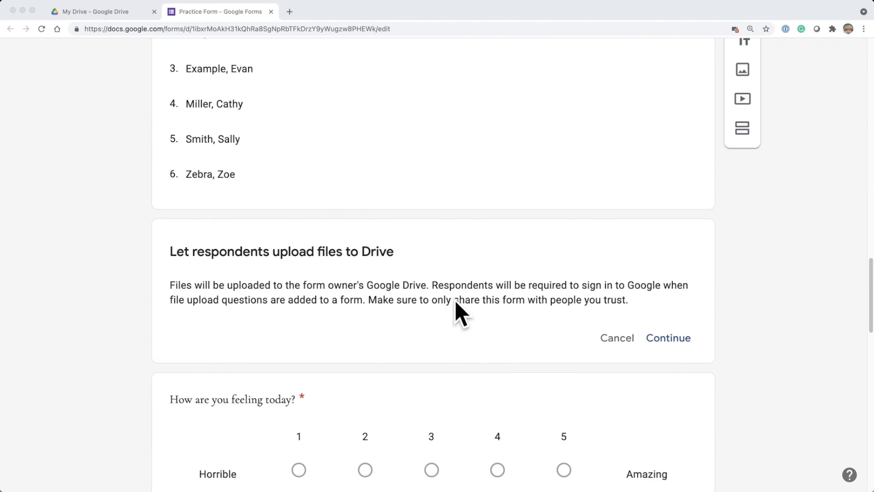
scroll(455, 313, down, 15)
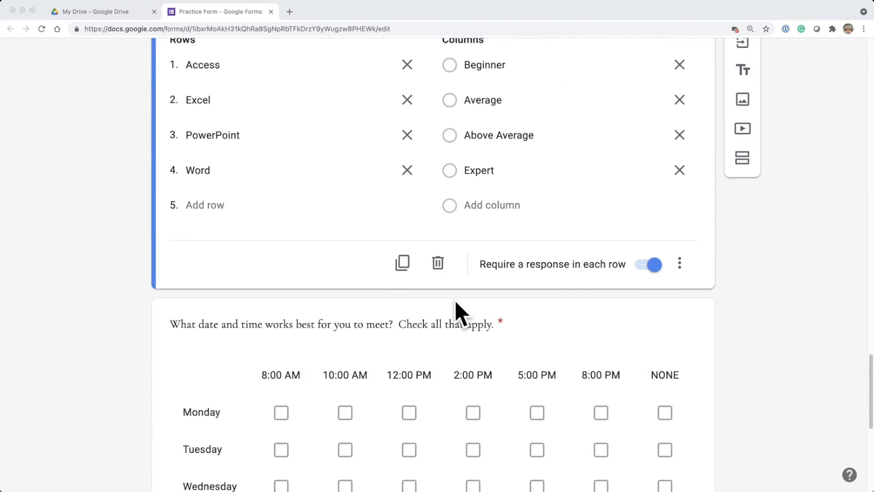
scroll(455, 299, down, 5)
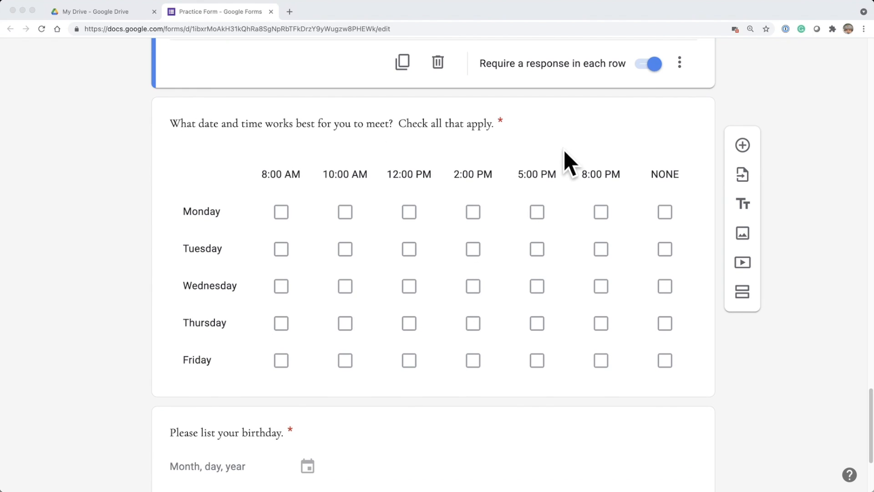
click(521, 142)
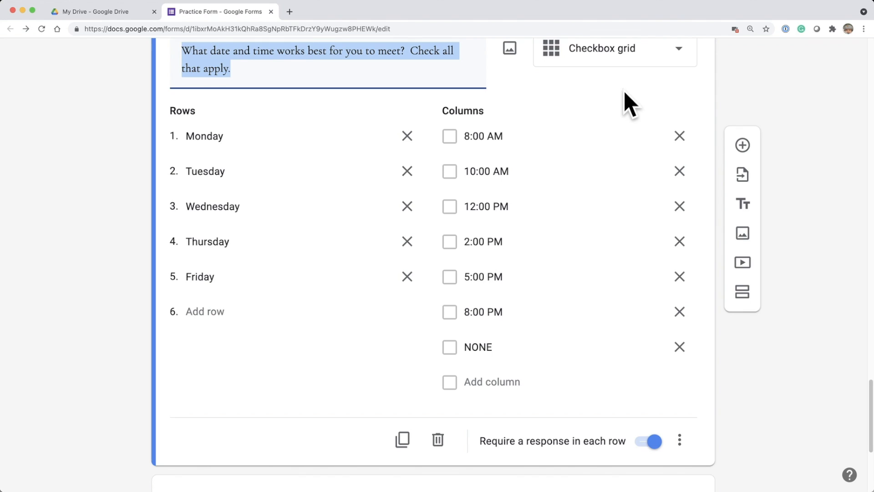
scroll(623, 98, up, 1)
scroll(620, 101, down, 1)
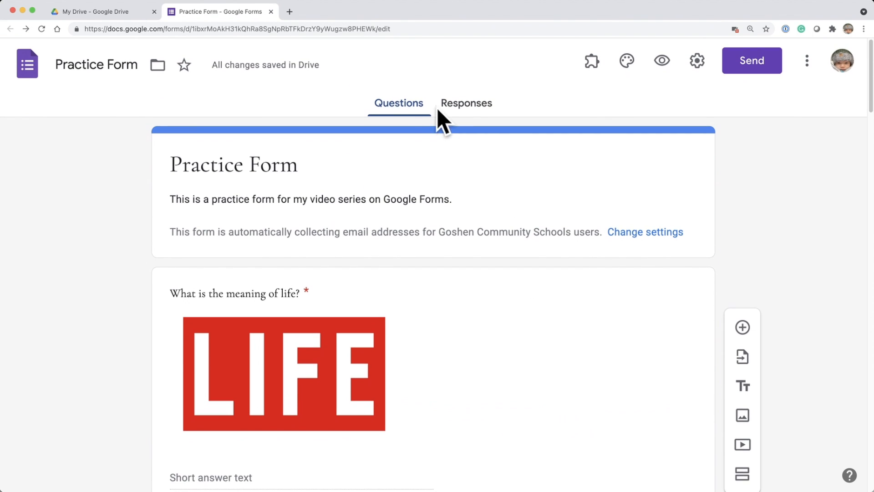
Step: Try the meeting grid in the preview with Monday at 8:00 AM, 12:00 PM and 8:00 PM and Tuesday as NONE, and close the preview
click(662, 61)
scroll(410, 233, down, 10)
scroll(446, 244, down, 15)
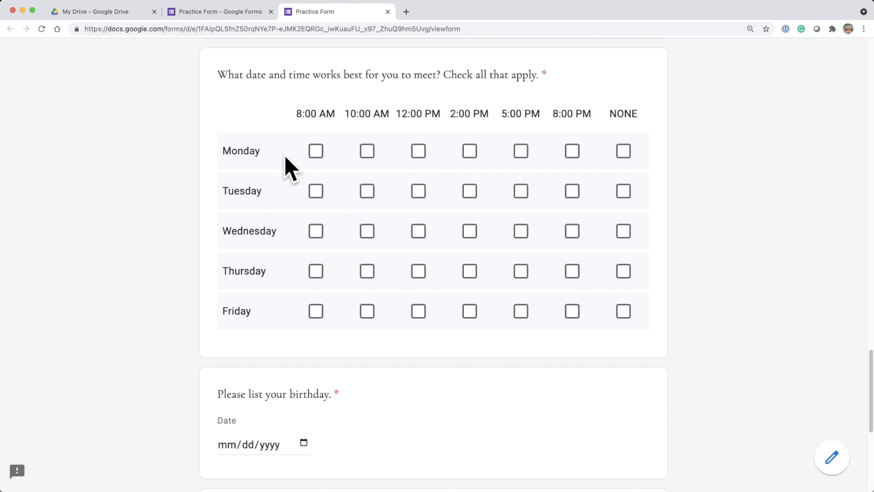
click(318, 155)
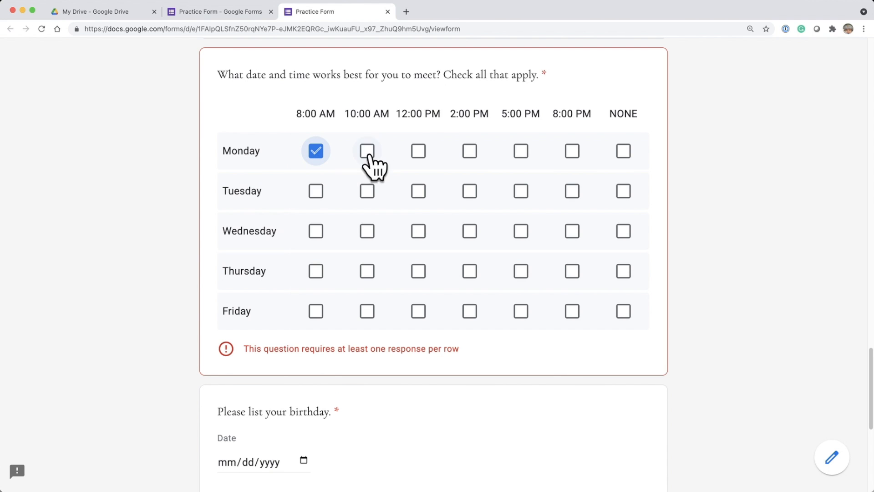
click(417, 154)
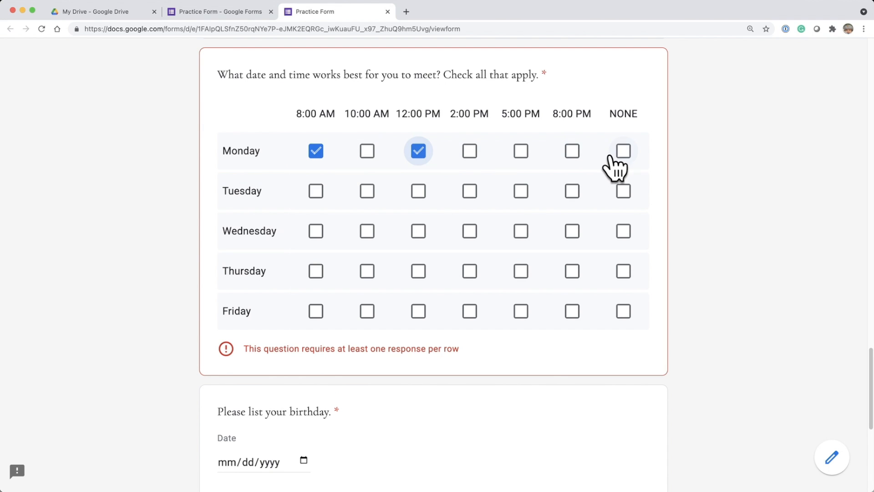
click(576, 155)
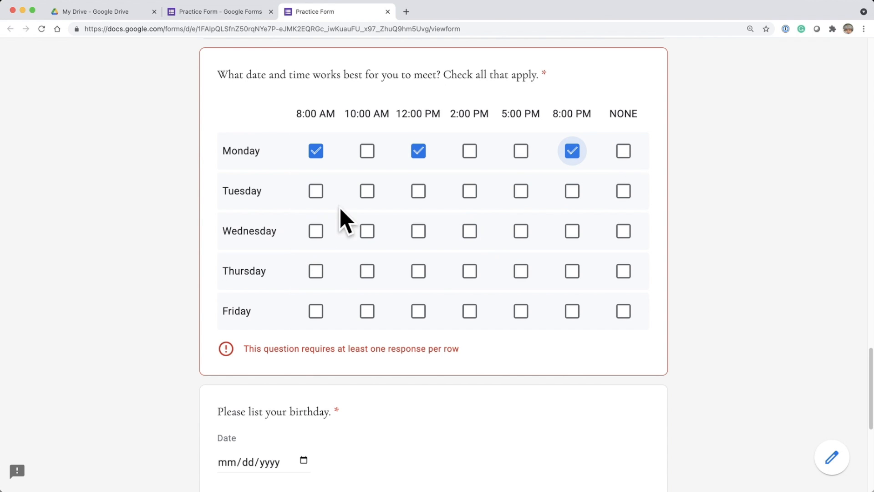
click(624, 197)
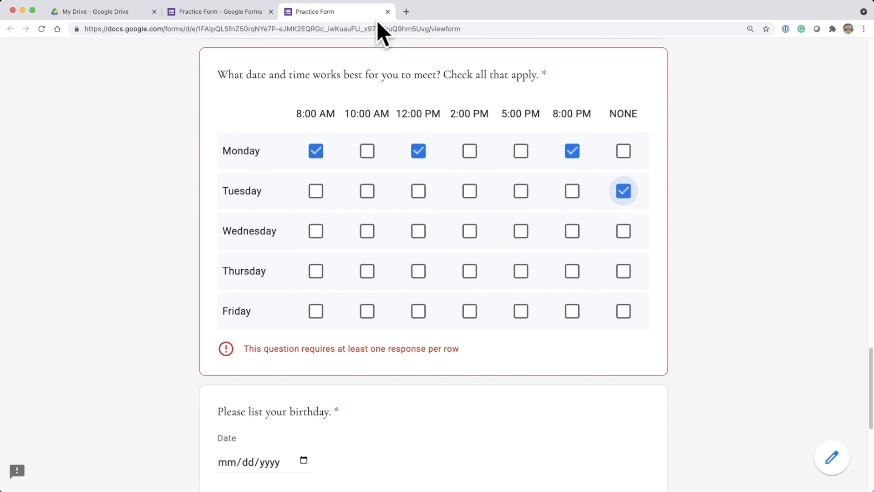
click(387, 11)
click(469, 189)
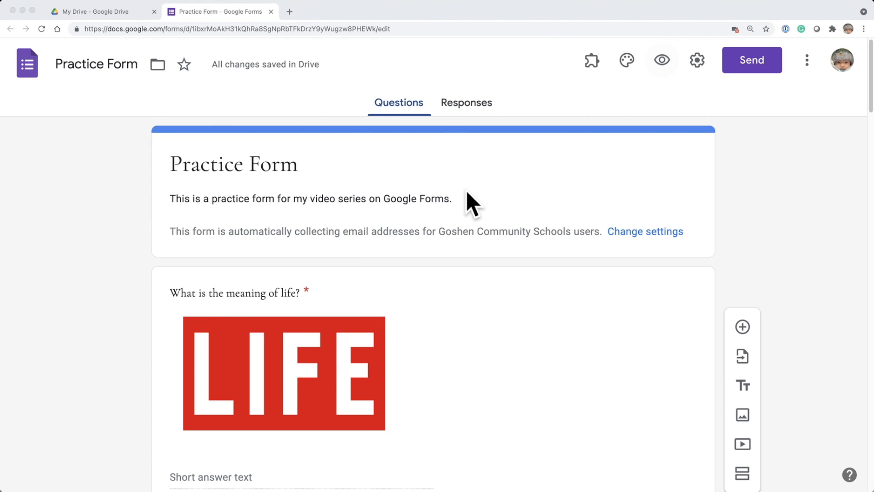
Step: Examine the Date answer type and the question text of "Please list your birthday."
scroll(485, 322, down, 5)
scroll(485, 322, down, 20)
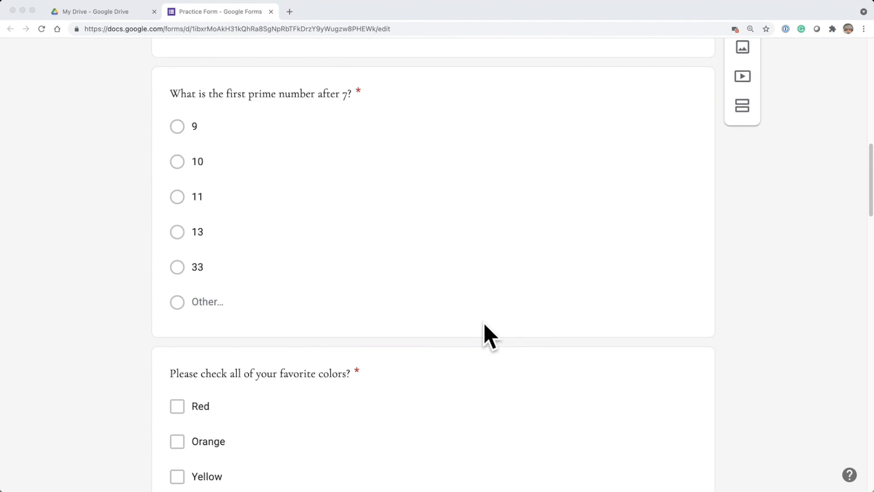
scroll(484, 321, down, 15)
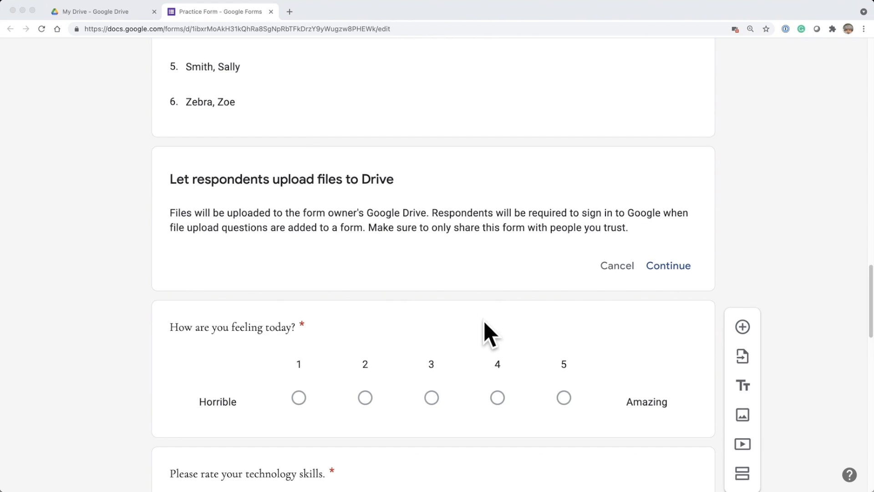
scroll(484, 320, down, 7)
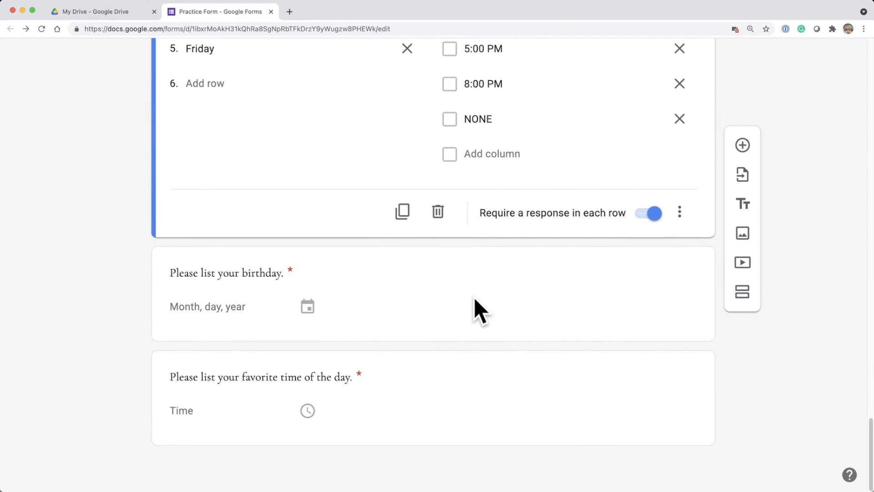
click(458, 307)
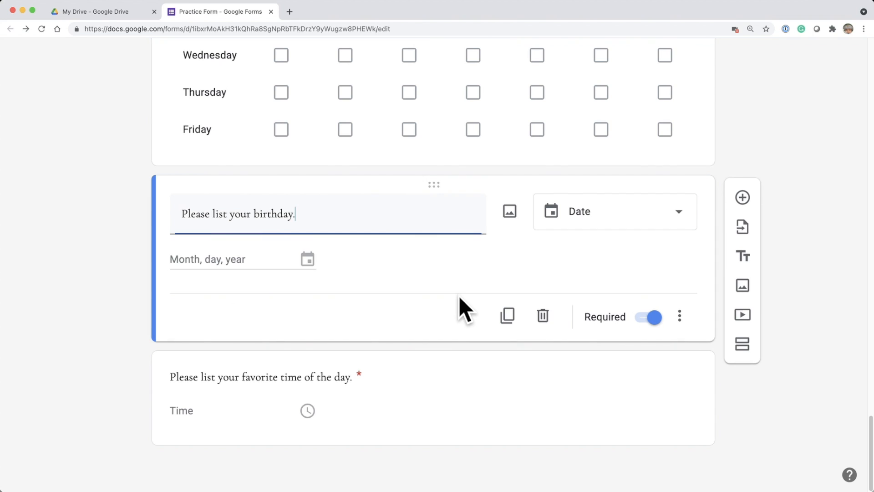
click(683, 211)
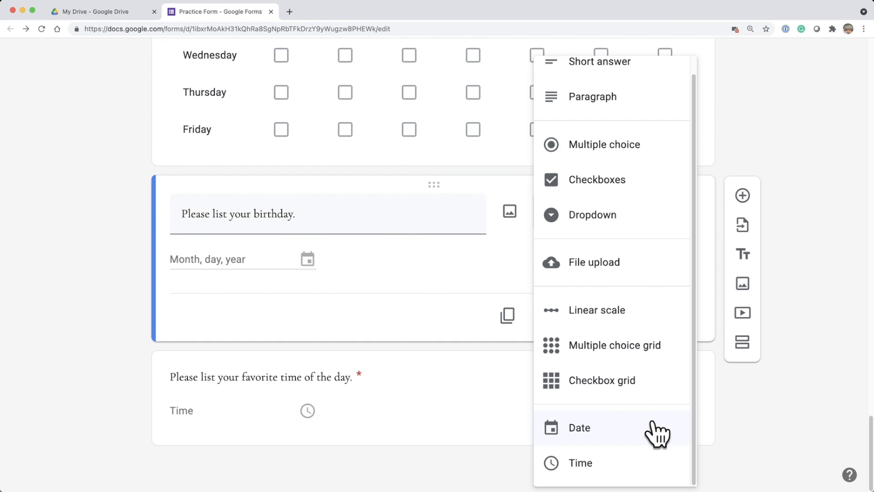
triple_click(313, 212)
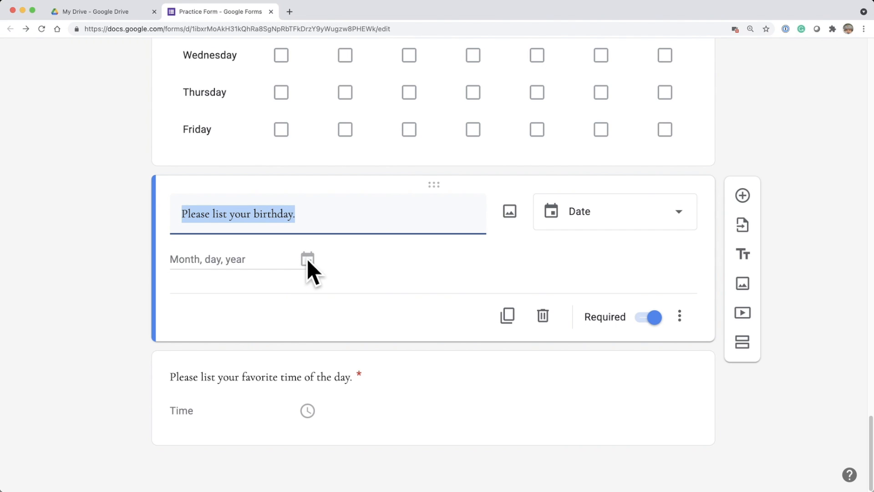
Step: Check the answer type of "Please list your favorite time of the day." and keep it as Time
click(528, 397)
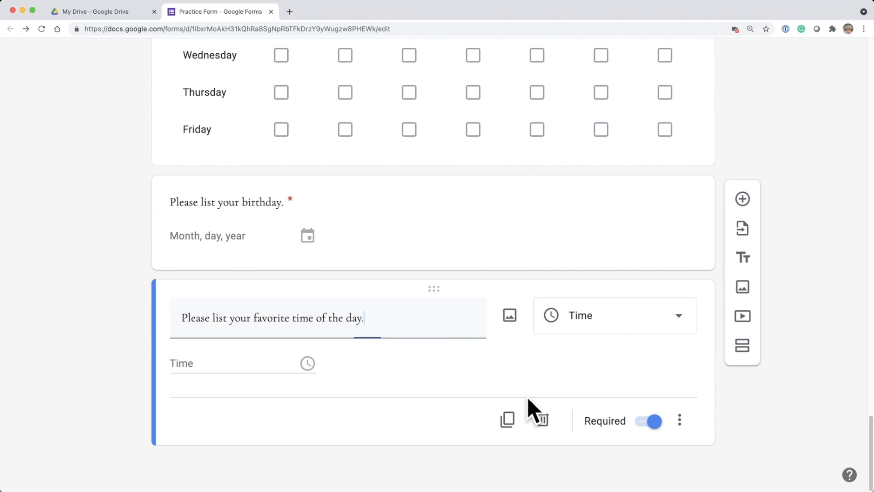
click(683, 321)
click(613, 464)
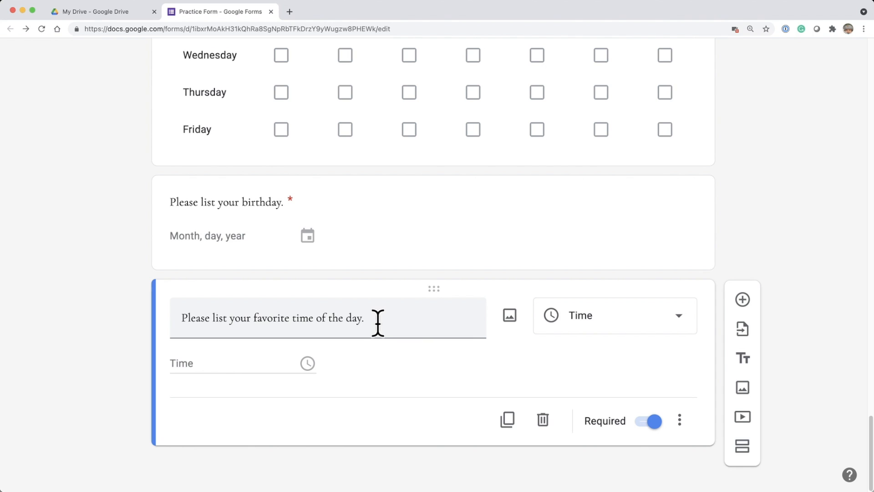
Step: Preview the practice form and pick a date from the calendar for "Please list your birthday."
scroll(378, 323, up, 20)
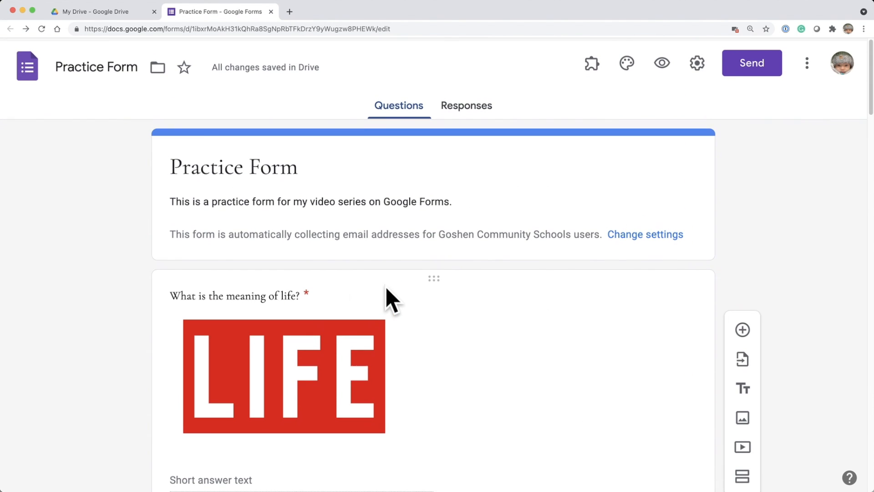
click(661, 71)
scroll(399, 237, down, 20)
scroll(399, 236, down, 2)
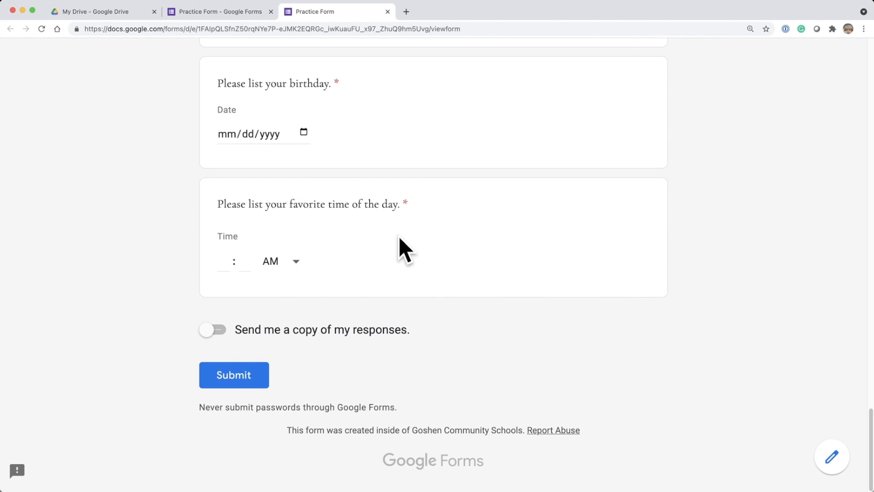
click(304, 133)
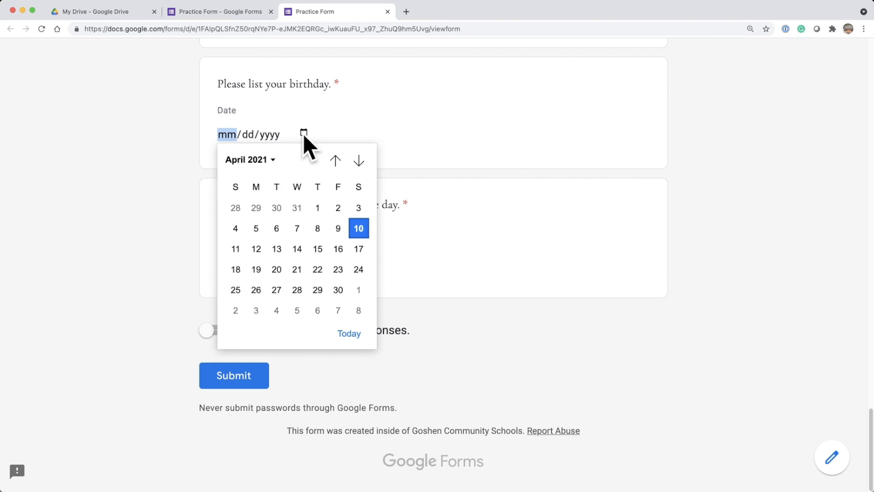
click(319, 209)
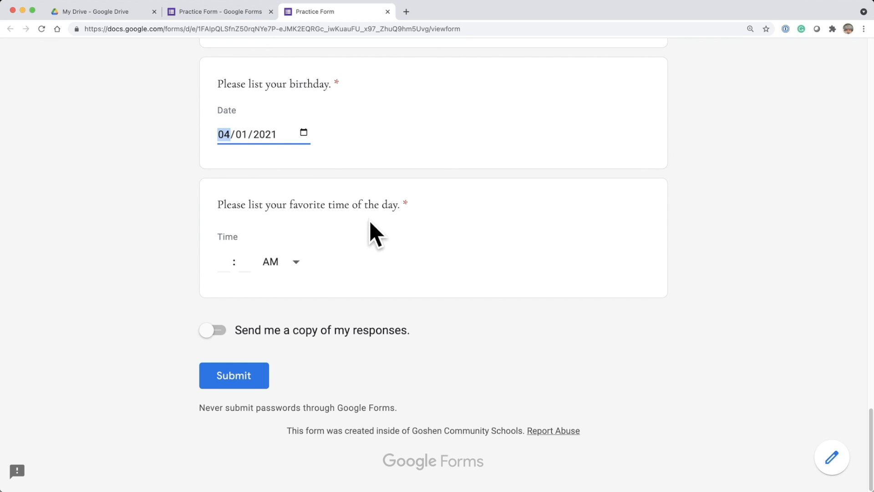
Step: Answer the favorite time of the day question with 10:00 PM and leave the preview without submitting
click(223, 262)
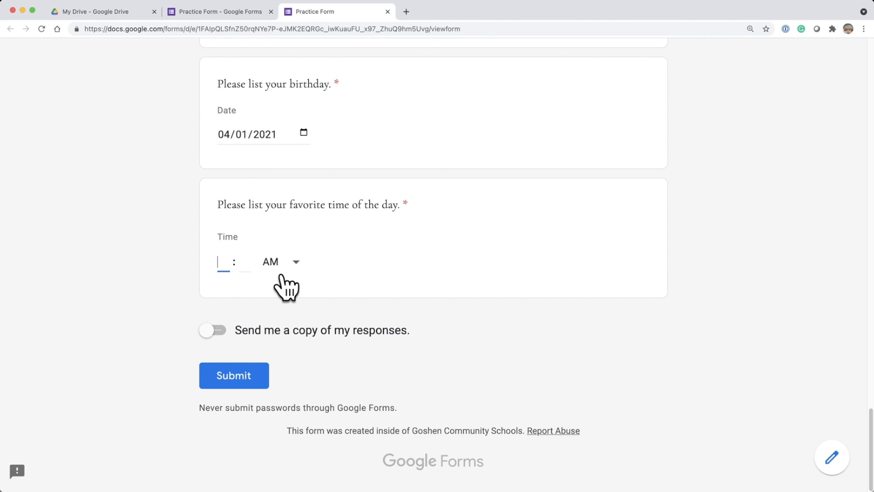
text(10)
key(Tab)
text(00)
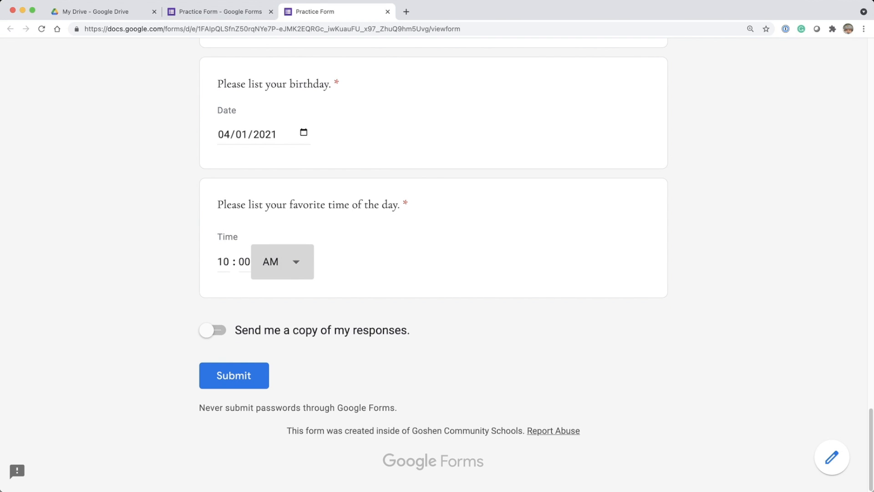
click(296, 266)
click(279, 302)
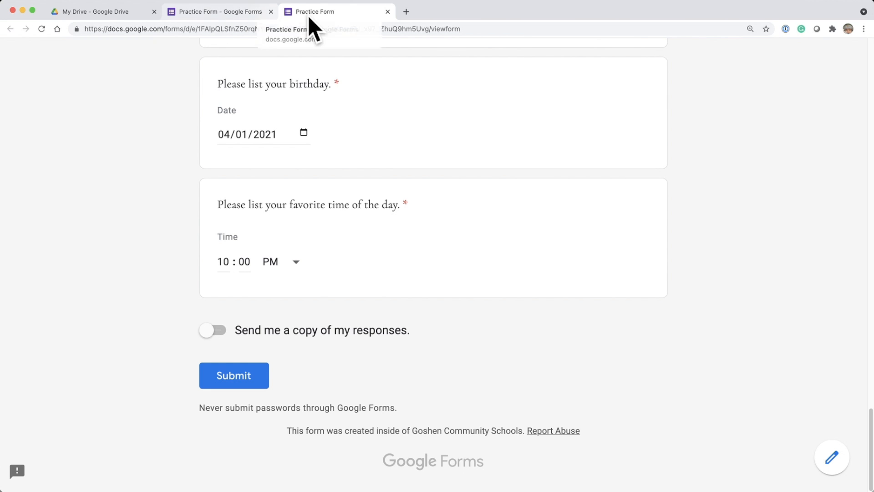
click(388, 12)
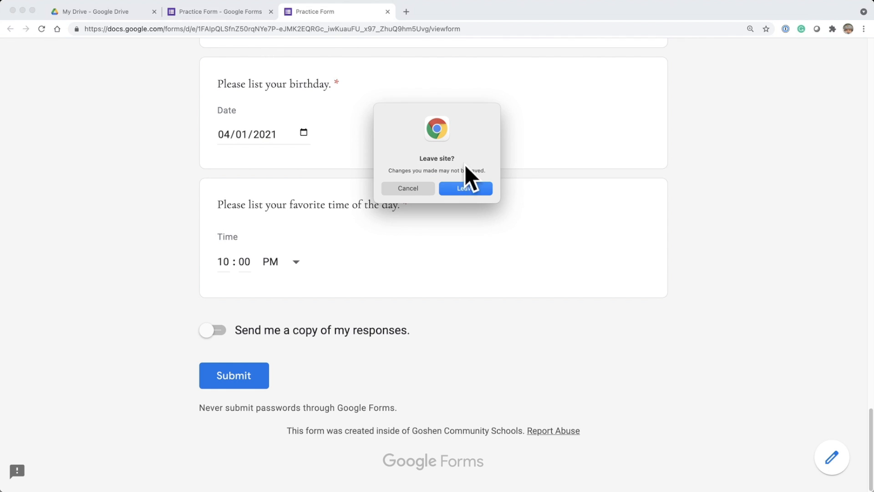
click(465, 187)
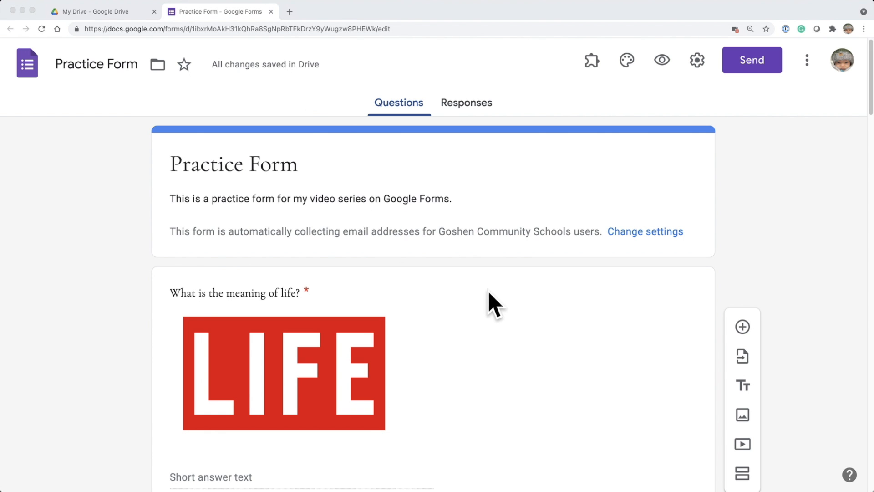
Step: Review the practice form's questions from the short answer about life to the favorite time of the day
scroll(471, 304, down, 10)
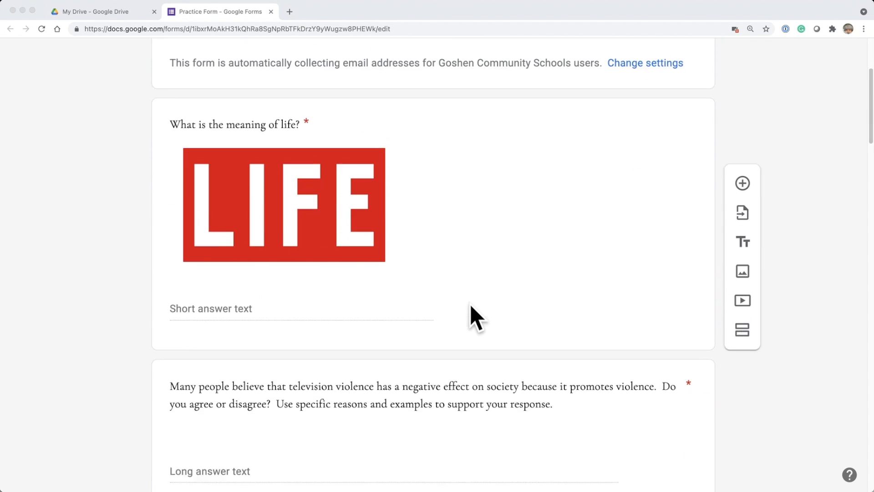
scroll(470, 305, down, 15)
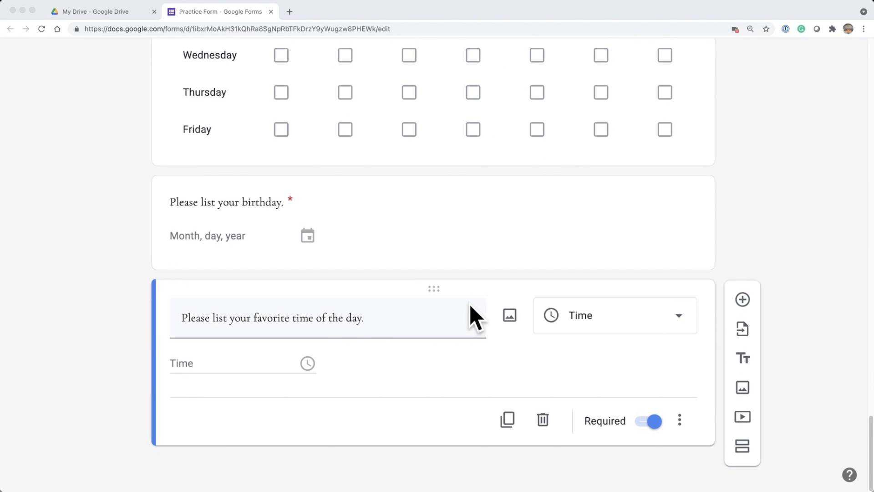
scroll(469, 305, up, 4)
scroll(470, 305, up, 14)
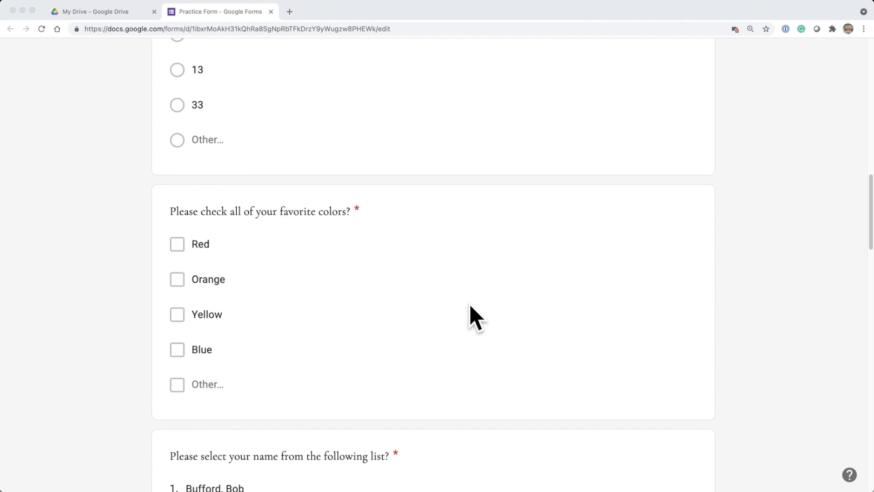
scroll(470, 306, up, 6)
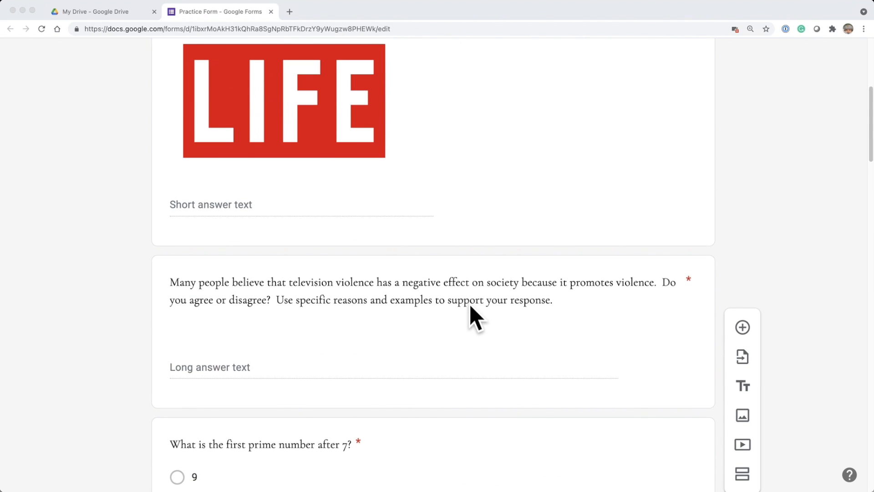
scroll(470, 305, up, 1)
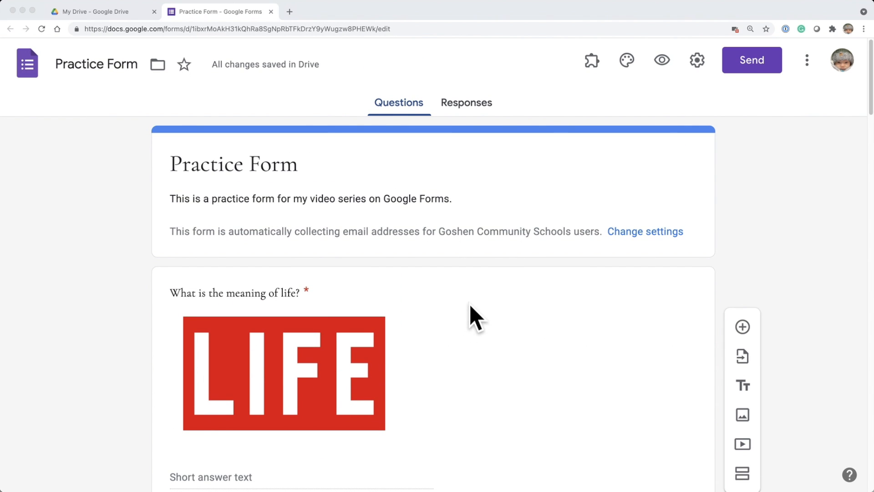